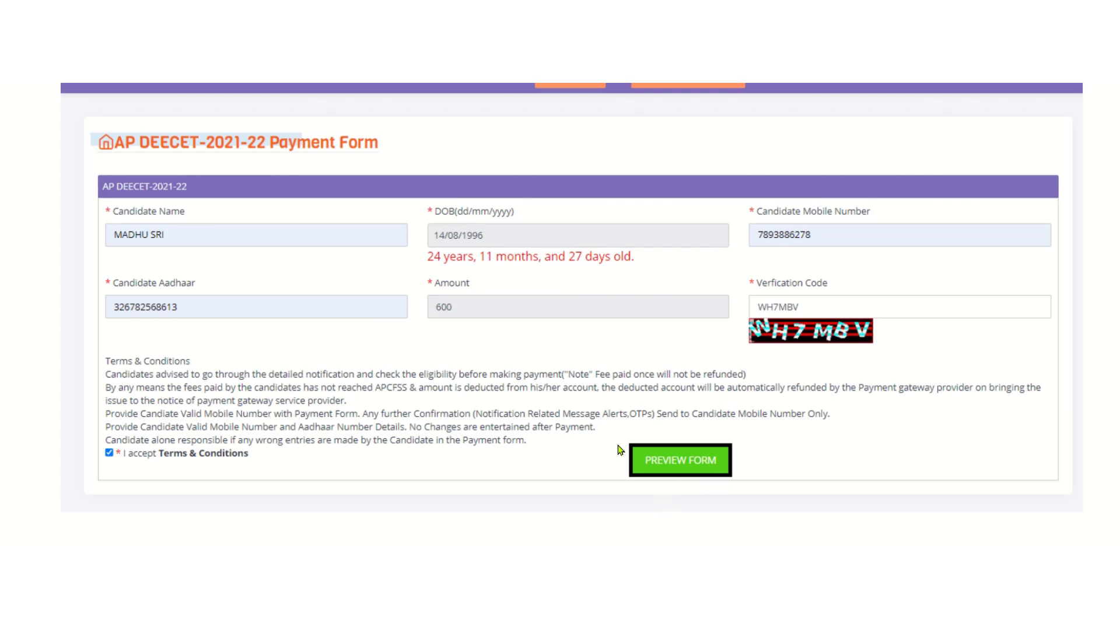
Read the manual's fee payment instructions, from previewing and submitting the payment form to the credit card payment page
{"action": "left_click", "coordinate": [674, 474]}
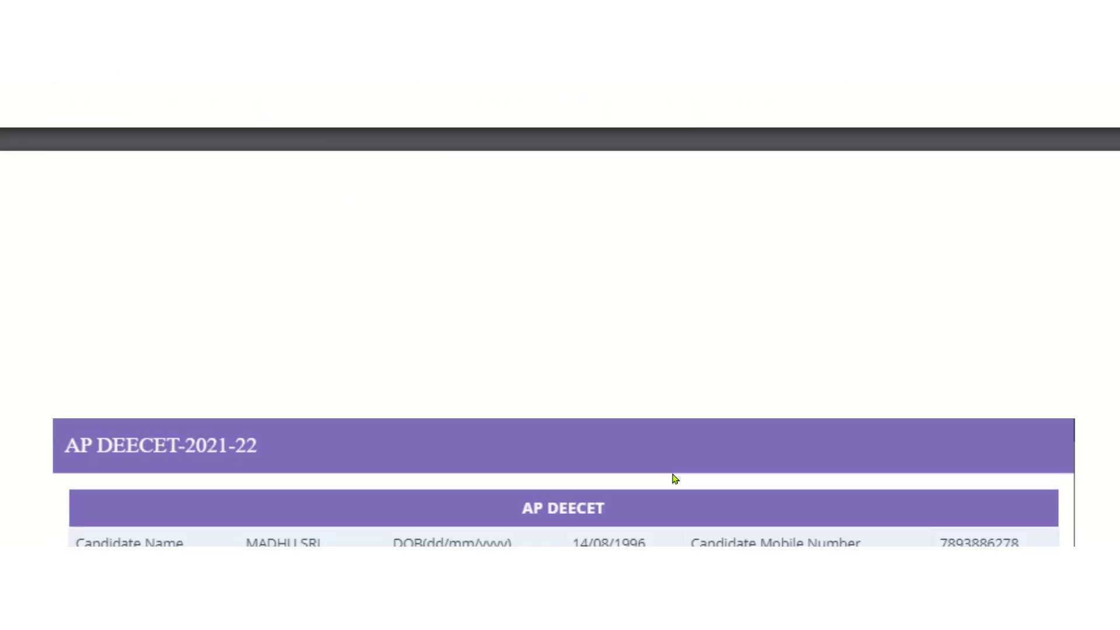
{"action": "scroll", "coordinate": [675, 478], "scroll_direction": "down", "scroll_amount": 5}
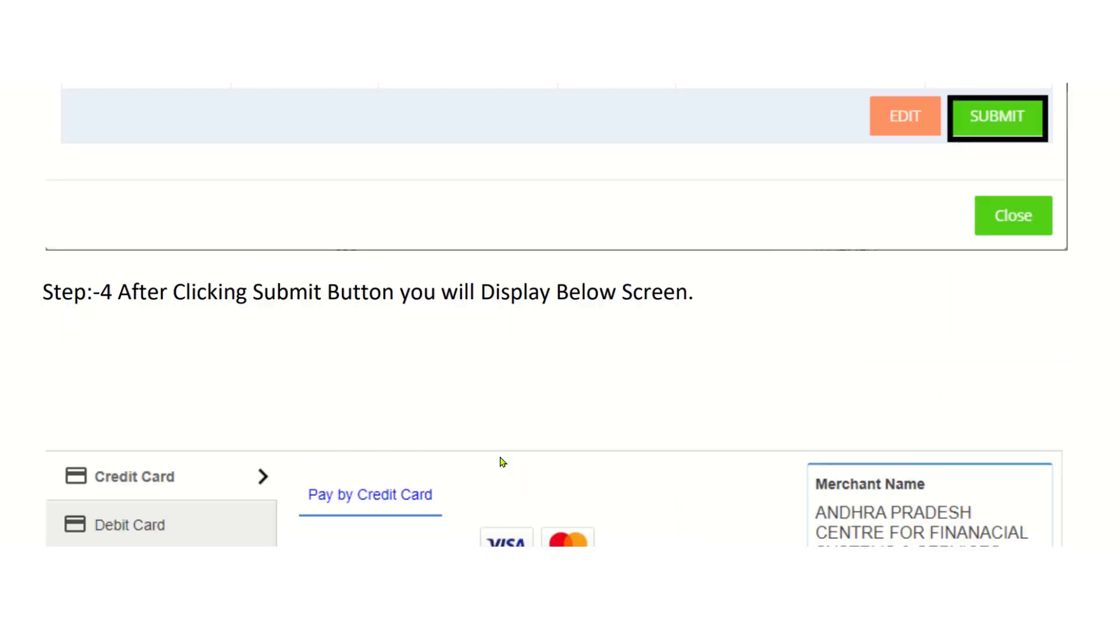
{"action": "scroll", "coordinate": [505, 458], "scroll_direction": "down", "scroll_amount": 10}
{"action": "scroll", "coordinate": [499, 317], "scroll_direction": "up", "scroll_amount": 5}
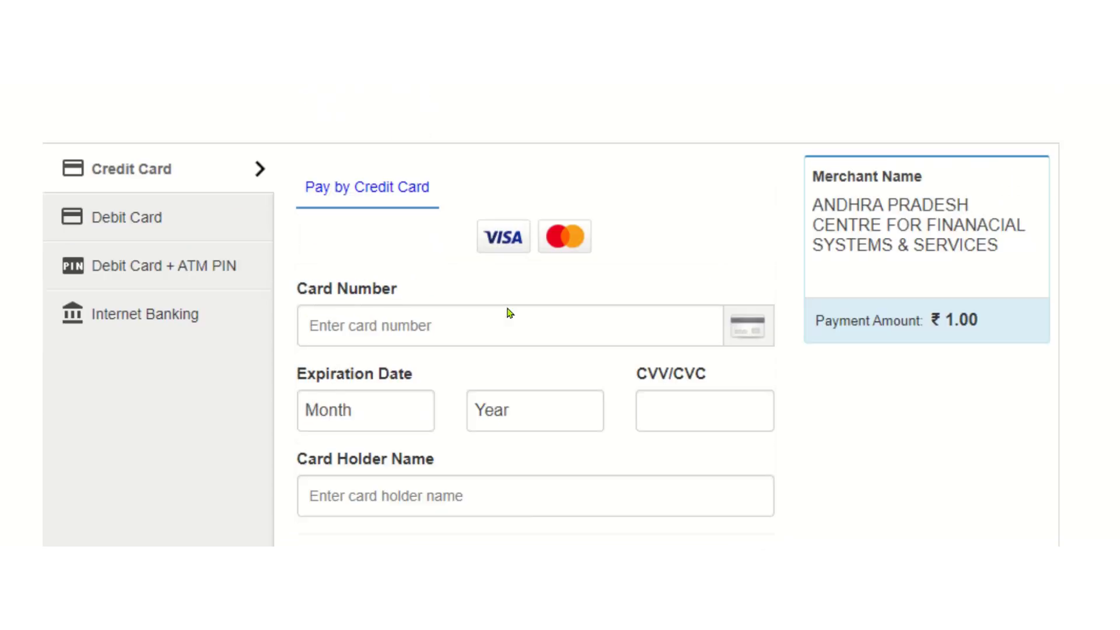
{"action": "scroll", "coordinate": [509, 313], "scroll_direction": "down", "scroll_amount": 5}
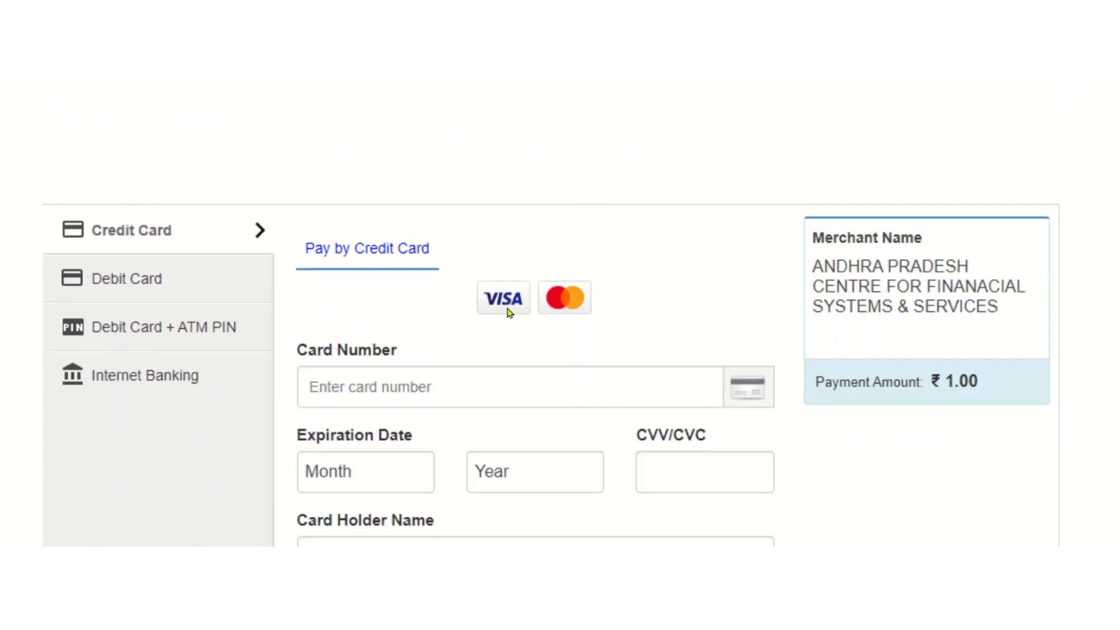
{"action": "scroll", "coordinate": [586, 409], "scroll_direction": "down", "scroll_amount": 3}
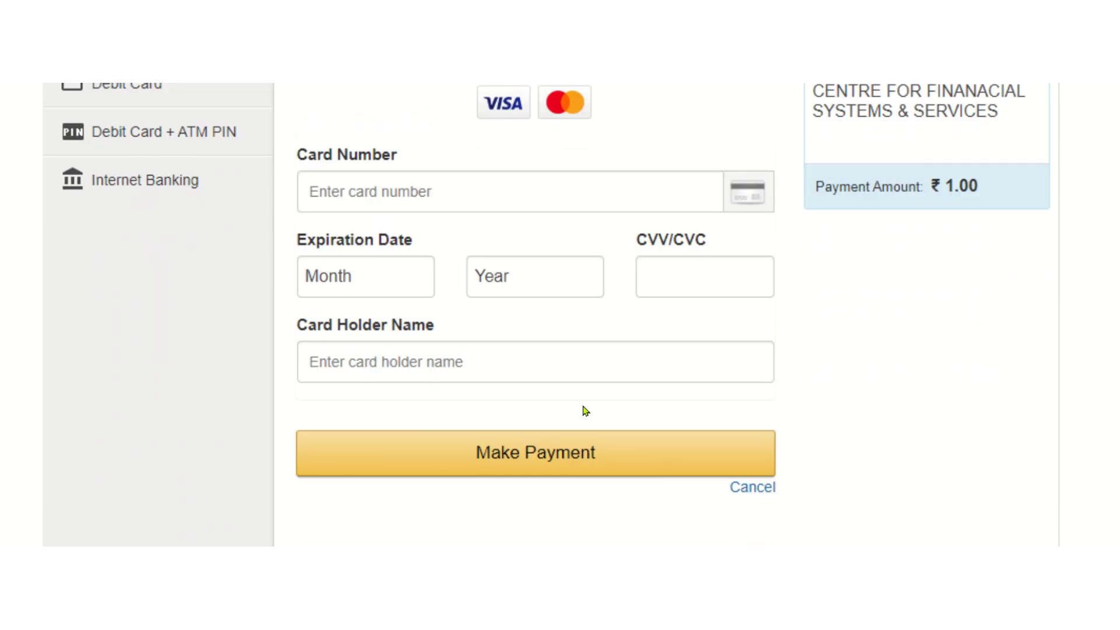
{"action": "scroll", "coordinate": [611, 357], "scroll_direction": "up", "scroll_amount": 3}
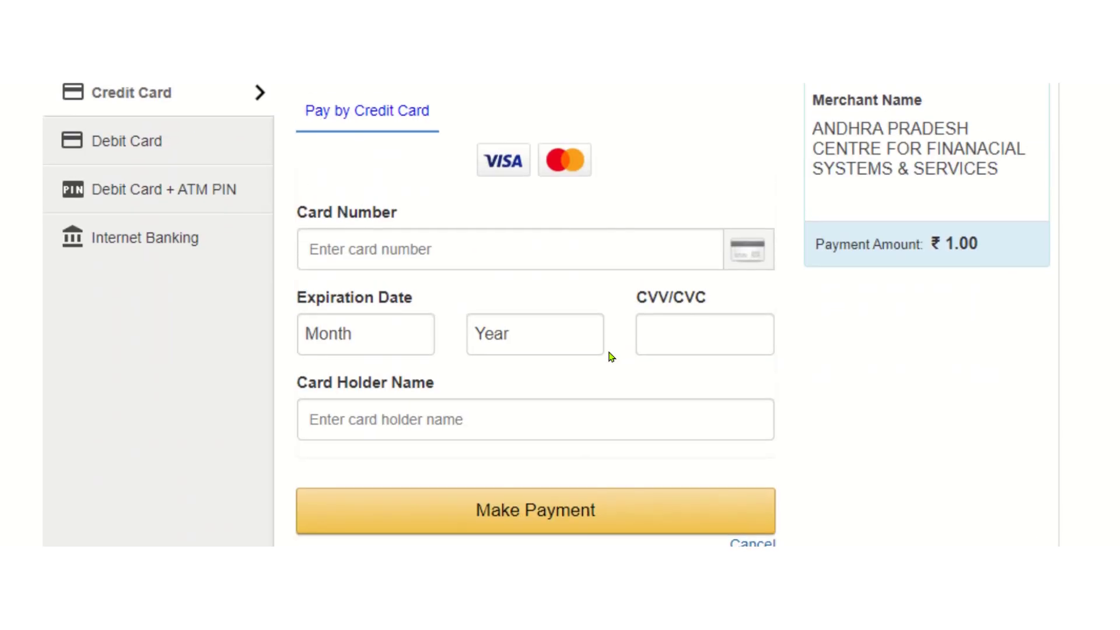
{"action": "scroll", "coordinate": [611, 357], "scroll_direction": "down", "scroll_amount": 5}
{"action": "scroll", "coordinate": [612, 357], "scroll_direction": "up", "scroll_amount": 4}
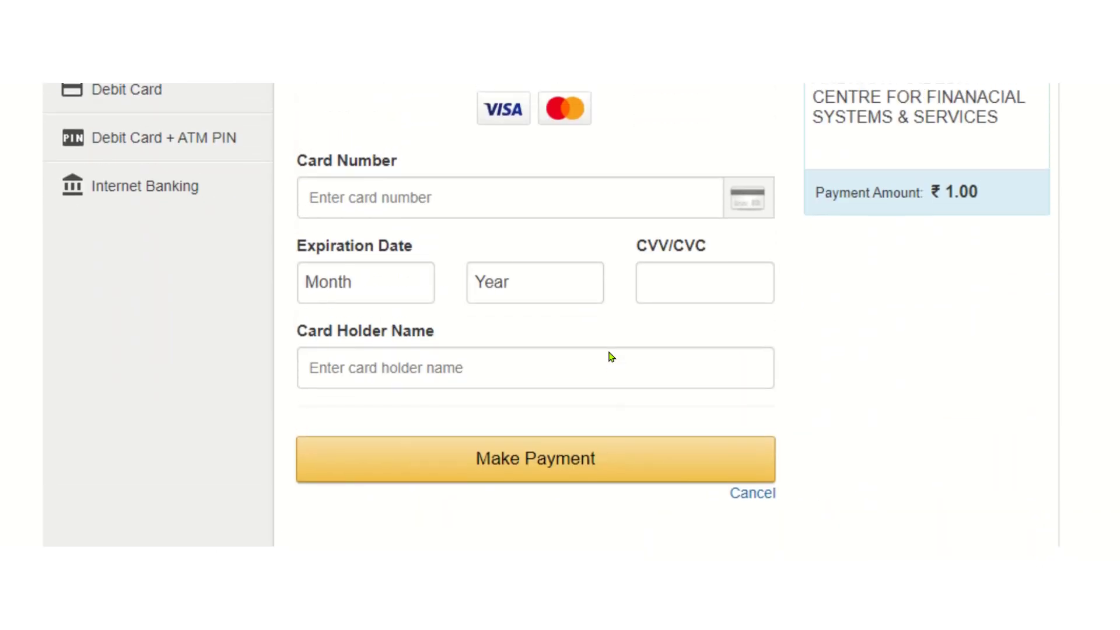
Read steps 5 to 8 on obtaining the candidate ID after payment, logging in as a candidate and opening the Application Form
{"action": "scroll", "coordinate": [611, 357], "scroll_direction": "down", "scroll_amount": 9}
{"action": "scroll", "coordinate": [612, 357], "scroll_direction": "down", "scroll_amount": 8}
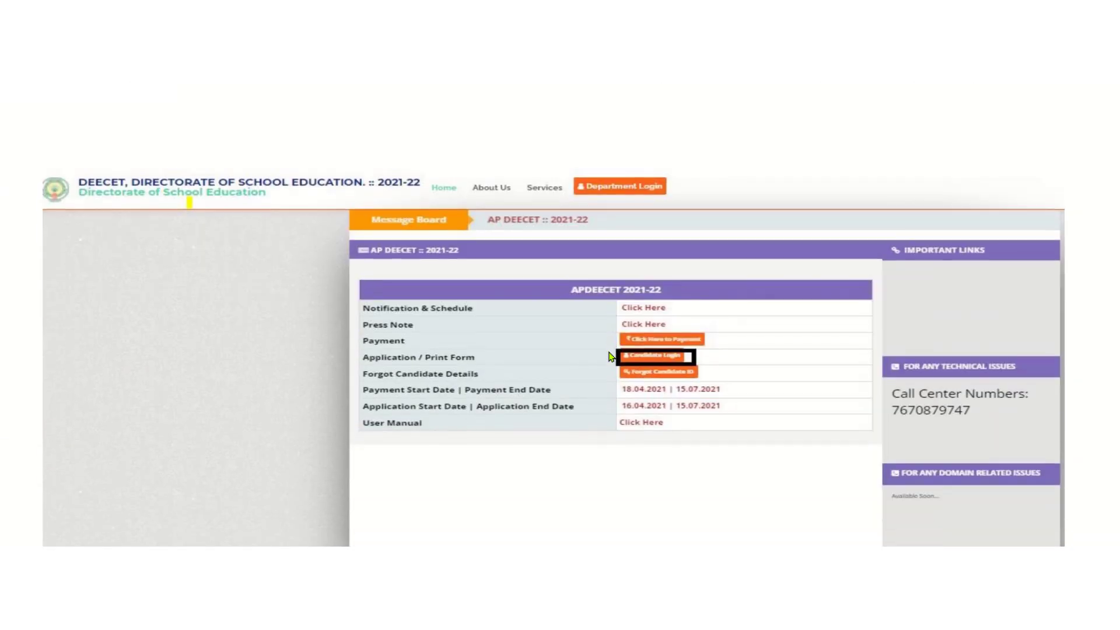
{"action": "scroll", "coordinate": [611, 357], "scroll_direction": "down", "scroll_amount": 1}
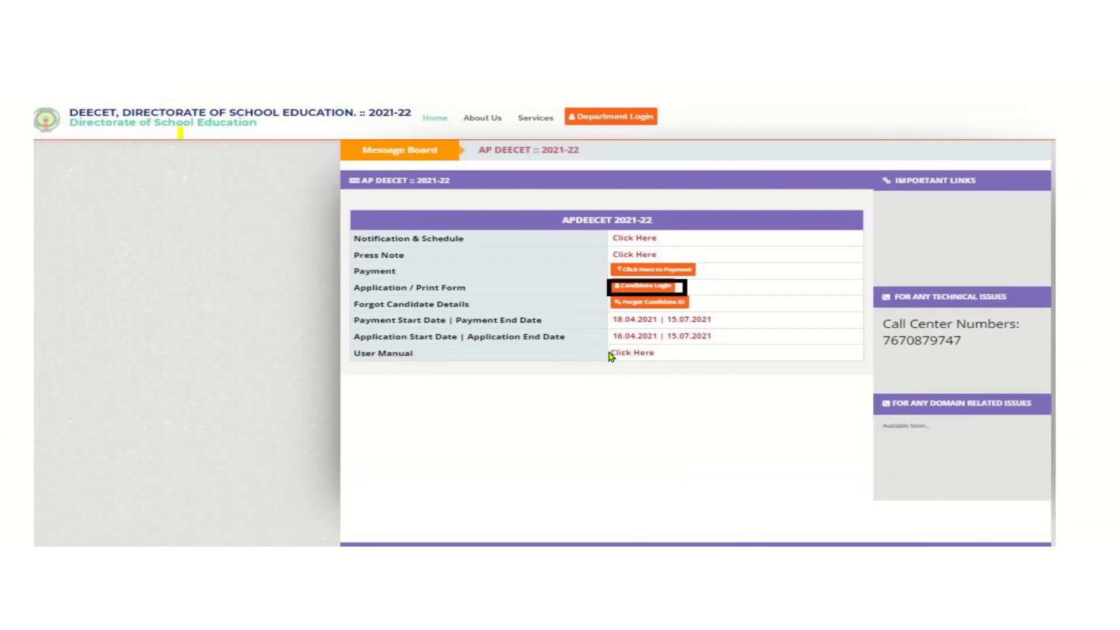
{"action": "scroll", "coordinate": [610, 356], "scroll_direction": "up", "scroll_amount": 10}
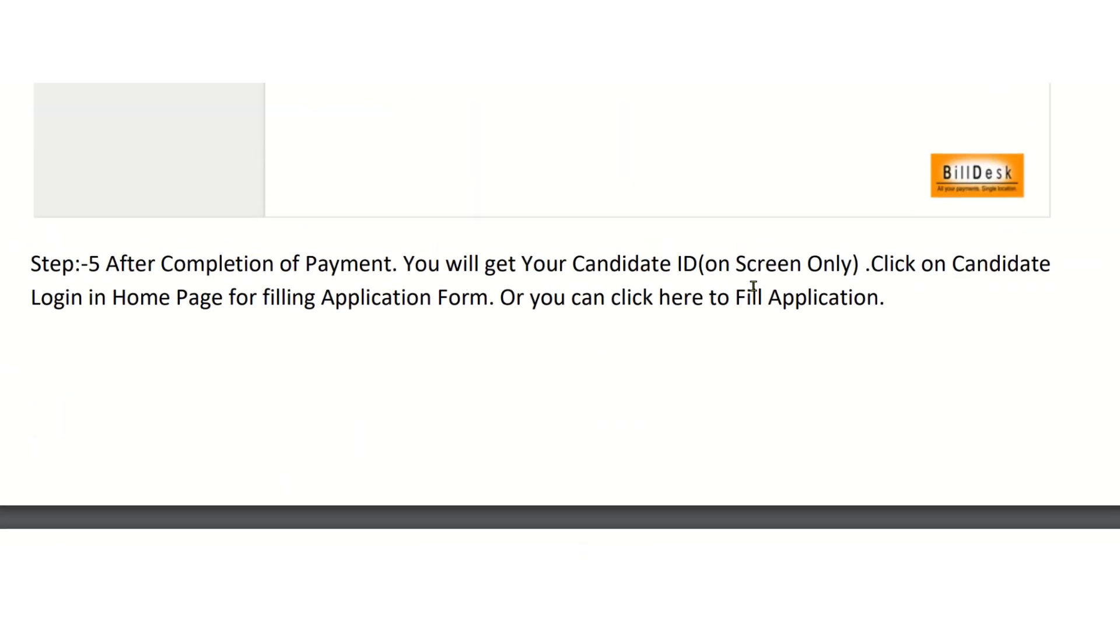
{"action": "scroll", "coordinate": [481, 428], "scroll_direction": "down", "scroll_amount": 8}
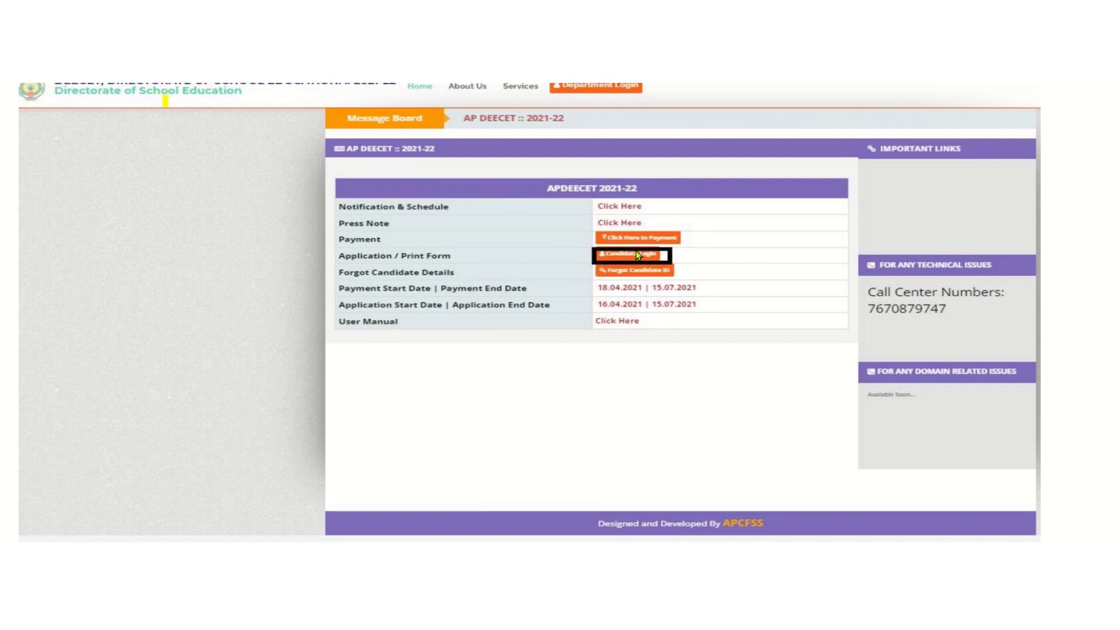
{"action": "scroll", "coordinate": [619, 327], "scroll_direction": "down", "scroll_amount": 8}
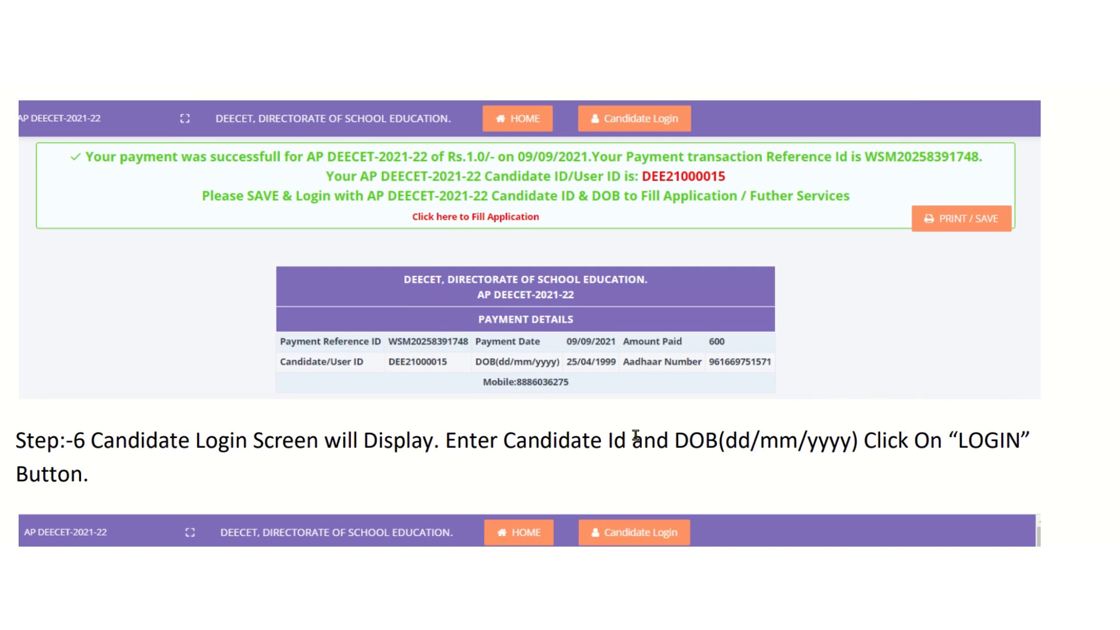
{"action": "scroll", "coordinate": [636, 435], "scroll_direction": "down", "scroll_amount": 10}
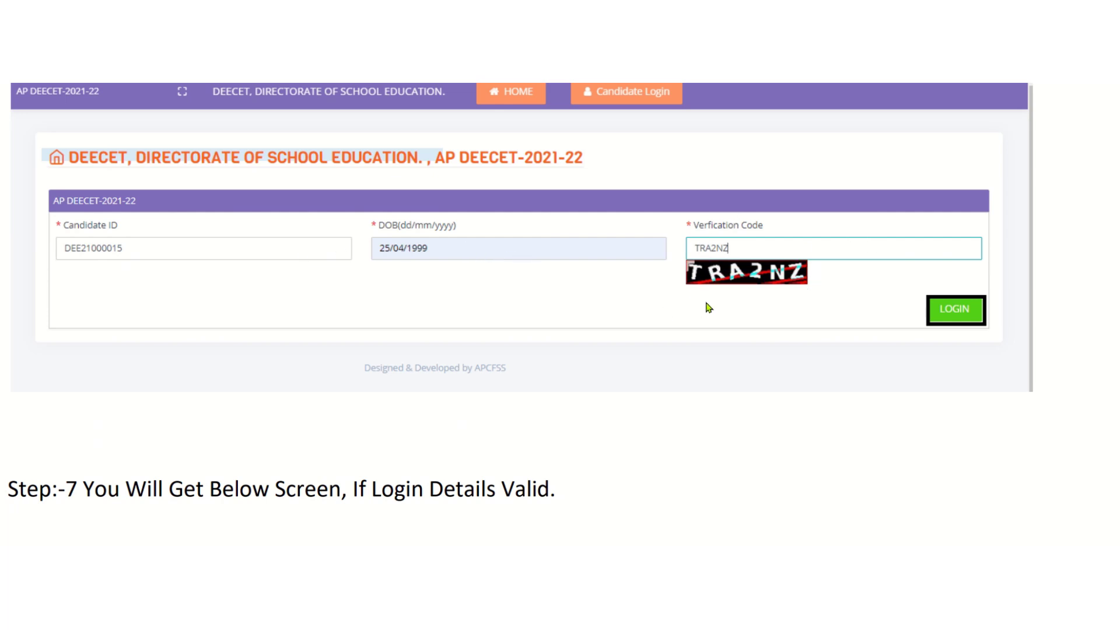
{"action": "scroll", "coordinate": [528, 405], "scroll_direction": "down", "scroll_amount": 10}
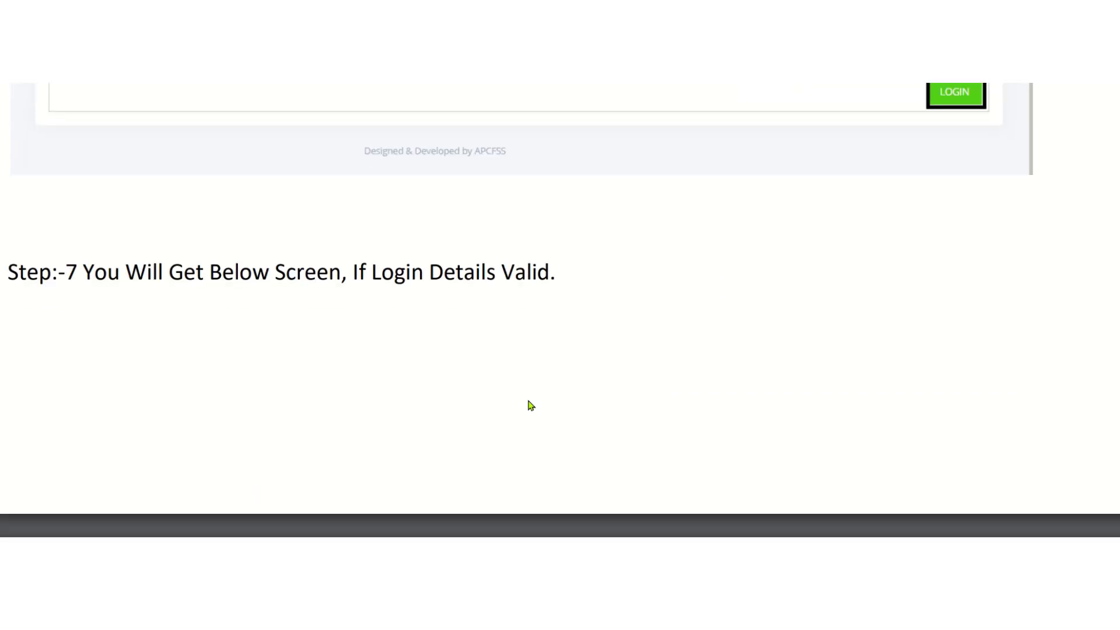
{"action": "scroll", "coordinate": [531, 405], "scroll_direction": "down", "scroll_amount": 4}
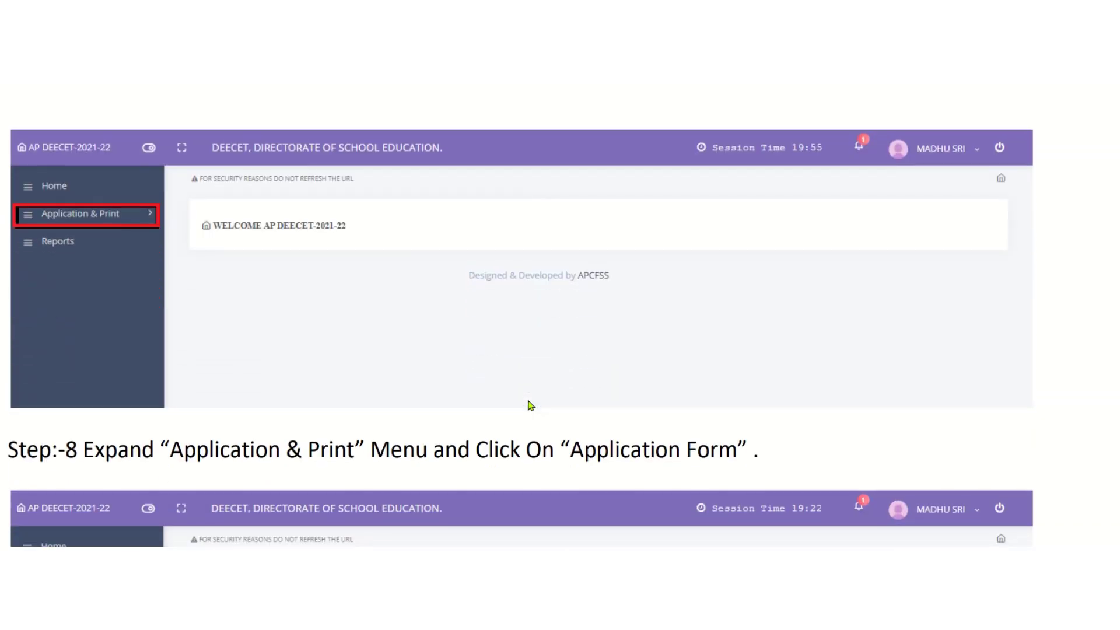
{"action": "scroll", "coordinate": [530, 405], "scroll_direction": "down", "scroll_amount": 1}
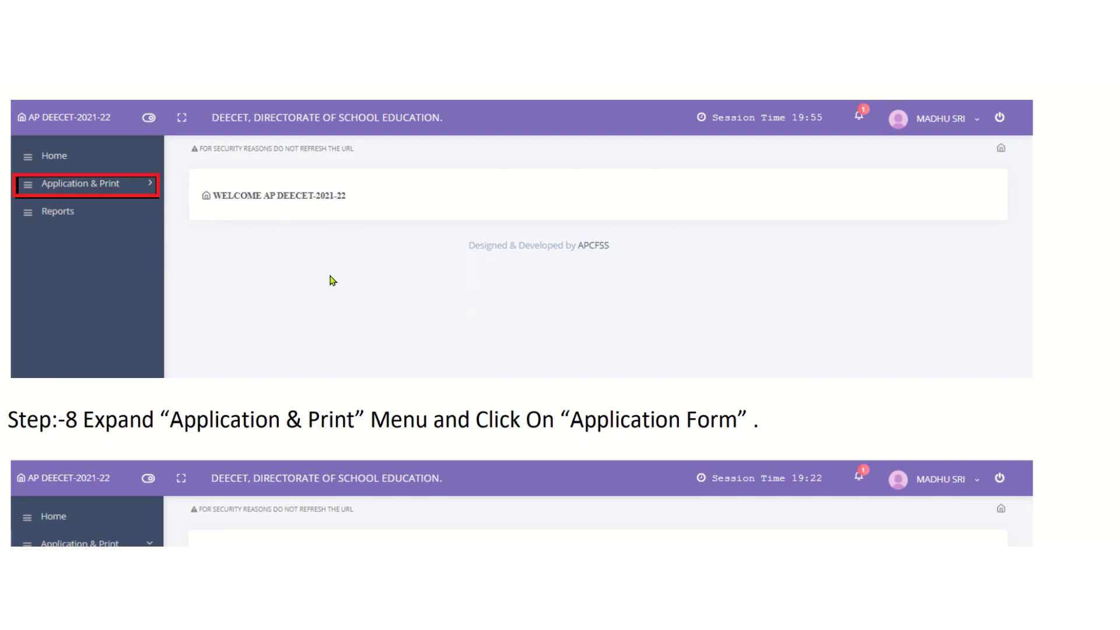
{"action": "scroll", "coordinate": [395, 338], "scroll_direction": "down", "scroll_amount": 7}
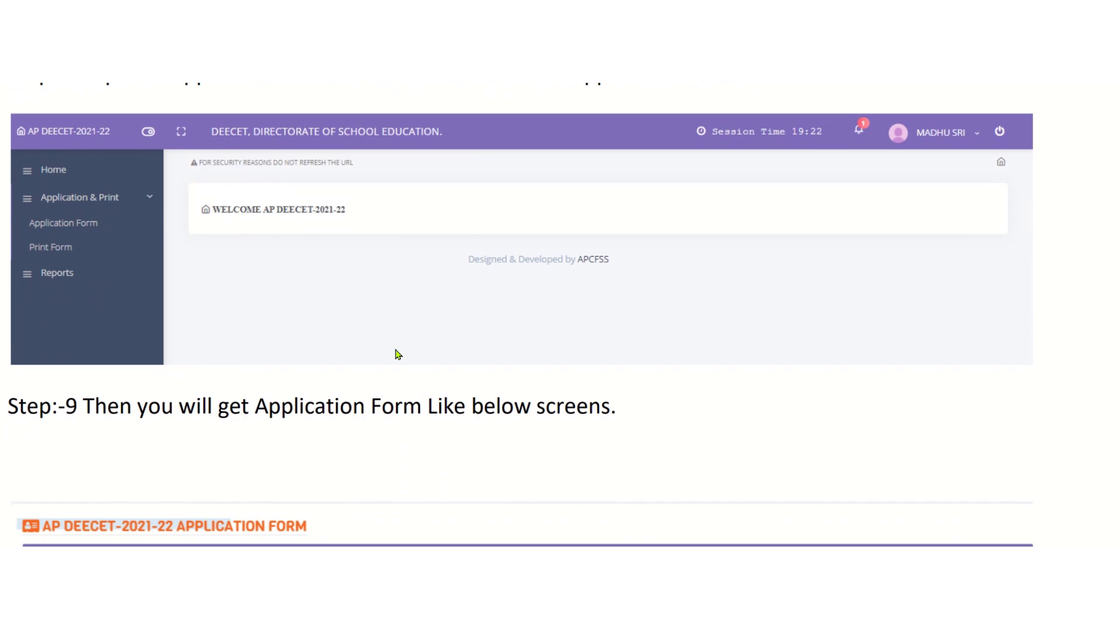
Examine the sample application form's course medium, examination centre preferences, basic education and physically handicapped details
{"action": "scroll", "coordinate": [396, 349], "scroll_direction": "down", "scroll_amount": 8}
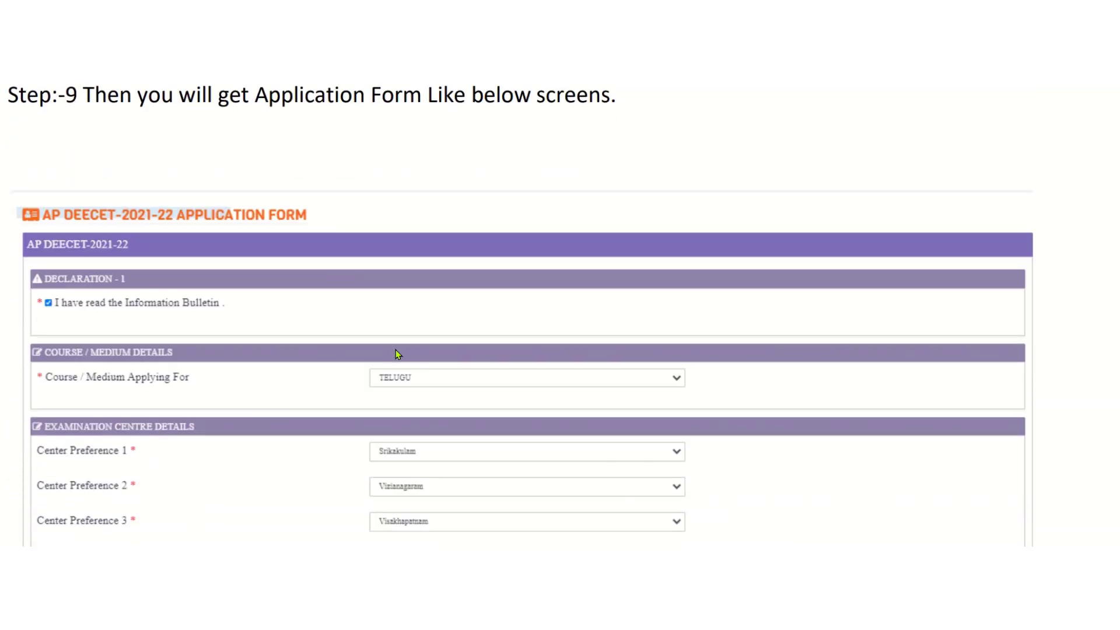
{"action": "scroll", "coordinate": [396, 354], "scroll_direction": "down", "scroll_amount": 1}
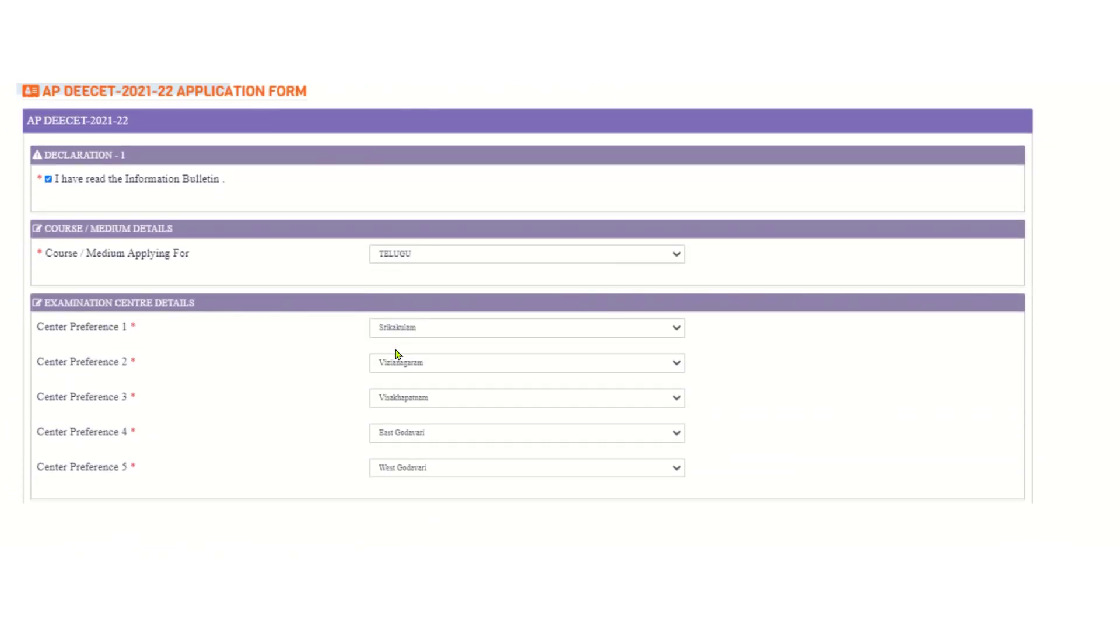
{"action": "scroll", "coordinate": [396, 353], "scroll_direction": "down", "scroll_amount": 1}
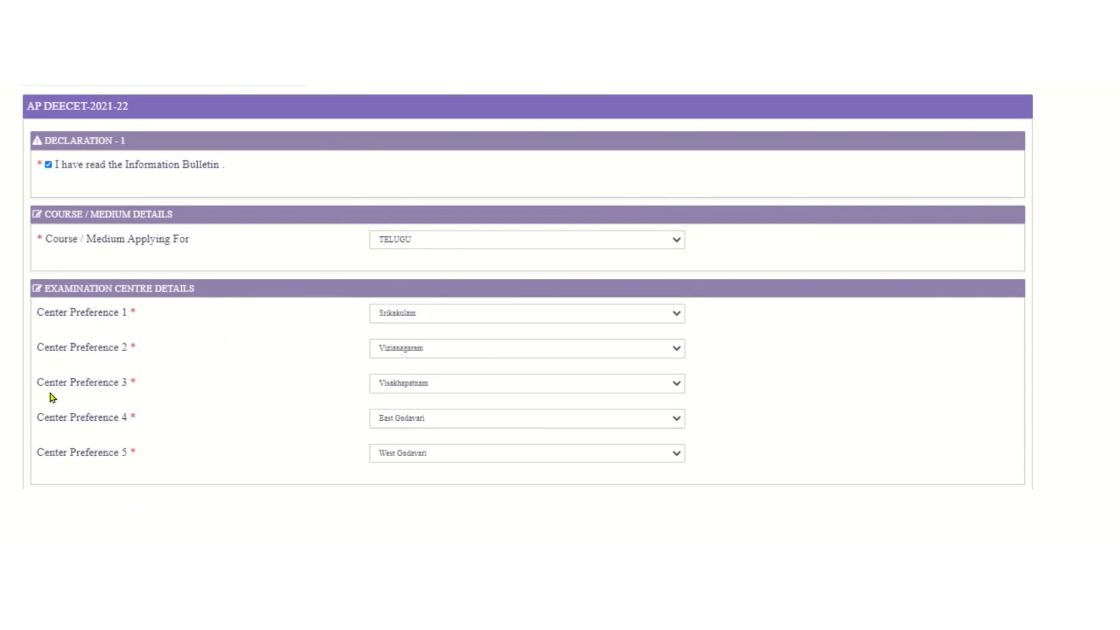
{"action": "scroll", "coordinate": [475, 432], "scroll_direction": "down", "scroll_amount": 10}
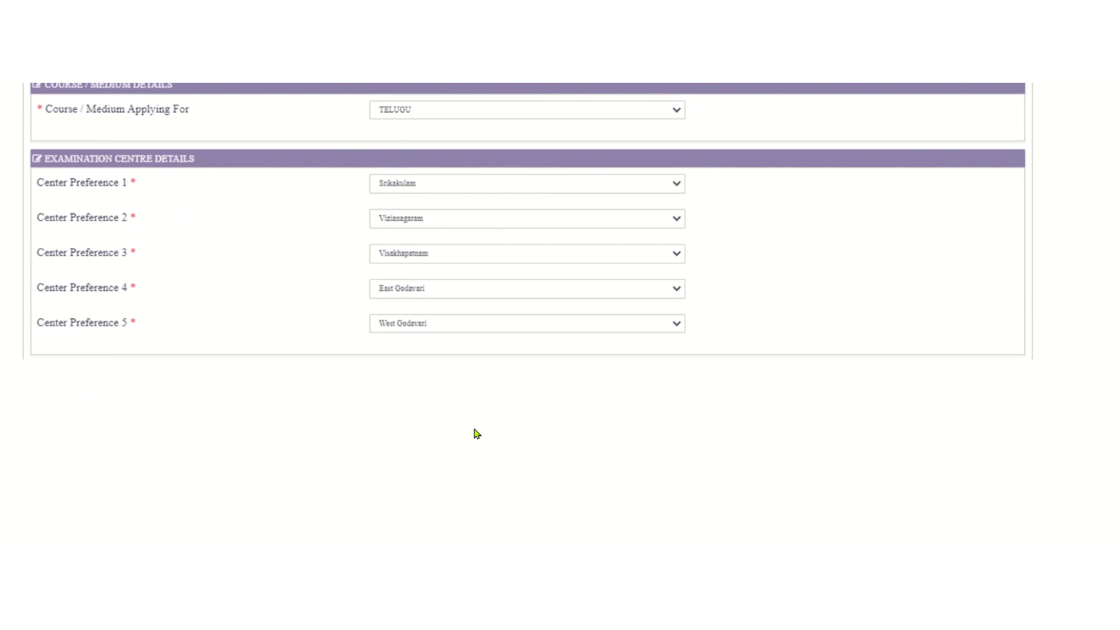
{"action": "scroll", "coordinate": [475, 432], "scroll_direction": "down", "scroll_amount": 3}
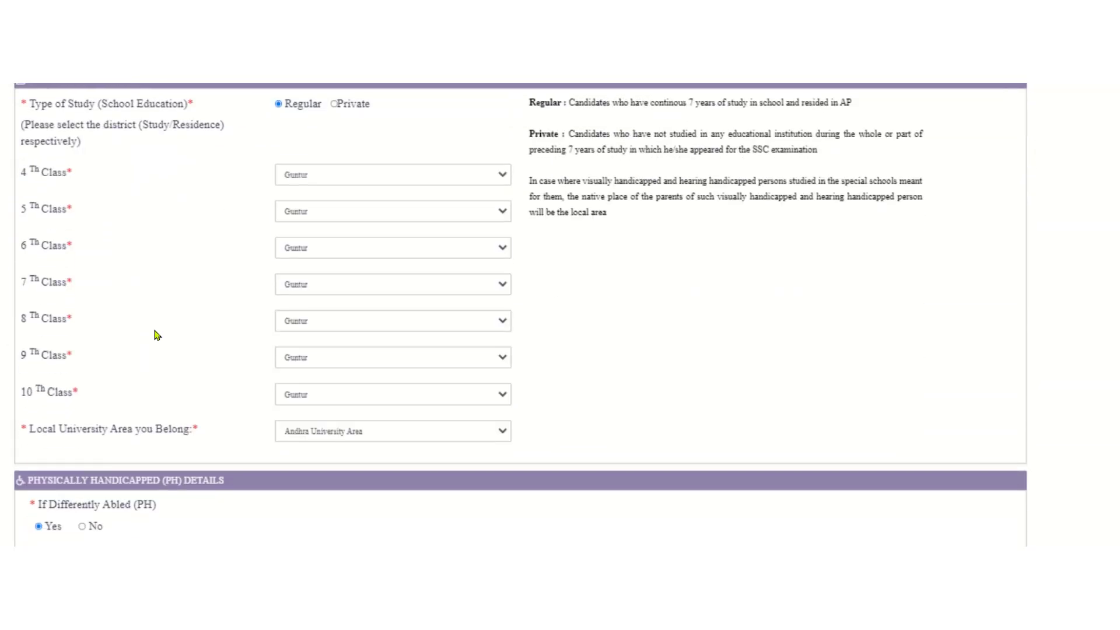
{"action": "scroll", "coordinate": [261, 222], "scroll_direction": "up", "scroll_amount": 2}
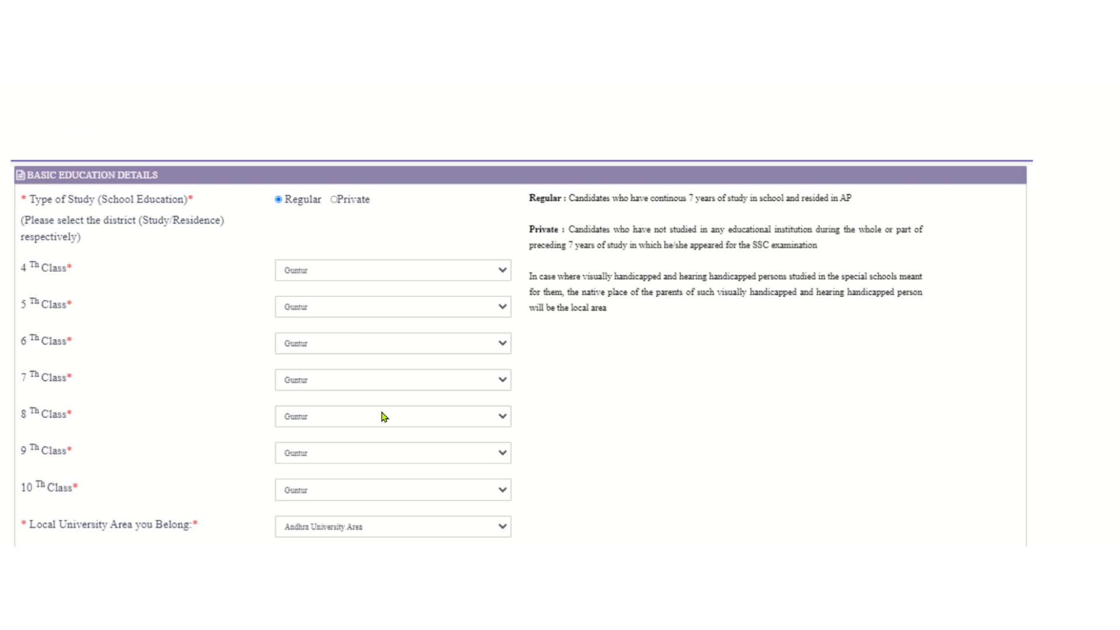
{"action": "scroll", "coordinate": [382, 418], "scroll_direction": "down", "scroll_amount": 5}
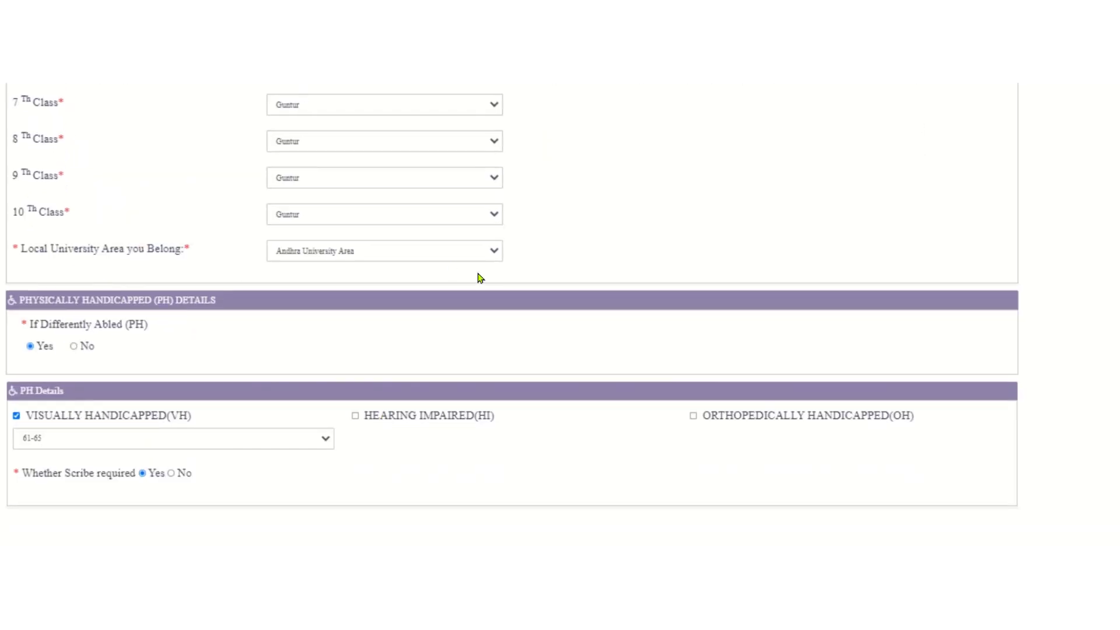
Examine the Educational Qualifications section, covering the SSC, Intermediate and optional subject fields
{"action": "scroll", "coordinate": [408, 410], "scroll_direction": "down", "scroll_amount": 4}
{"action": "scroll", "coordinate": [408, 406], "scroll_direction": "down", "scroll_amount": 5}
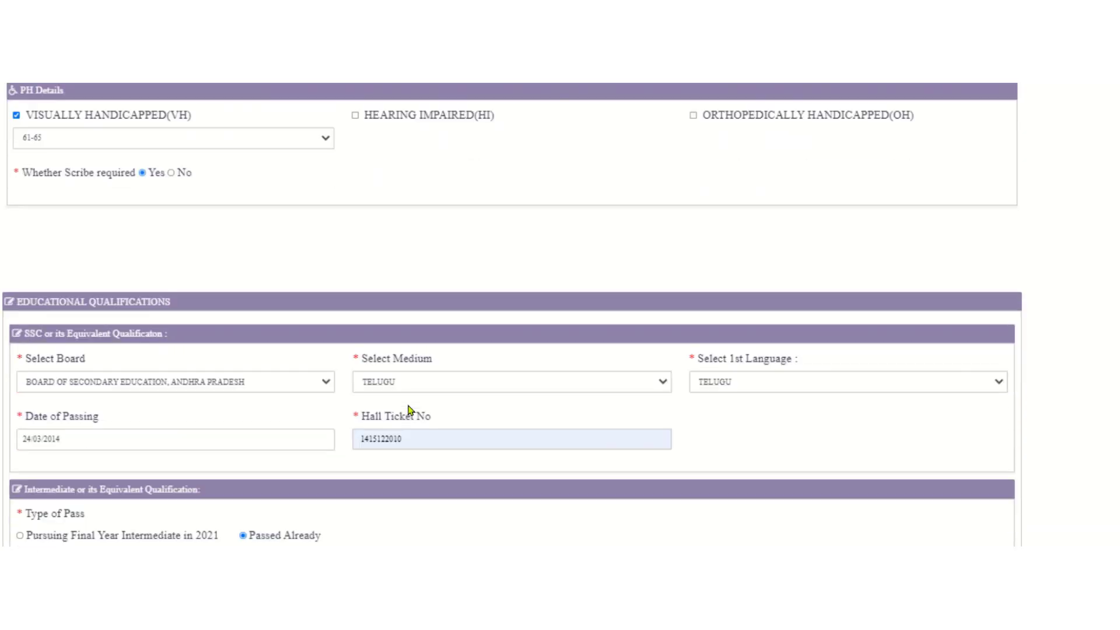
{"action": "scroll", "coordinate": [408, 410], "scroll_direction": "down", "scroll_amount": 1}
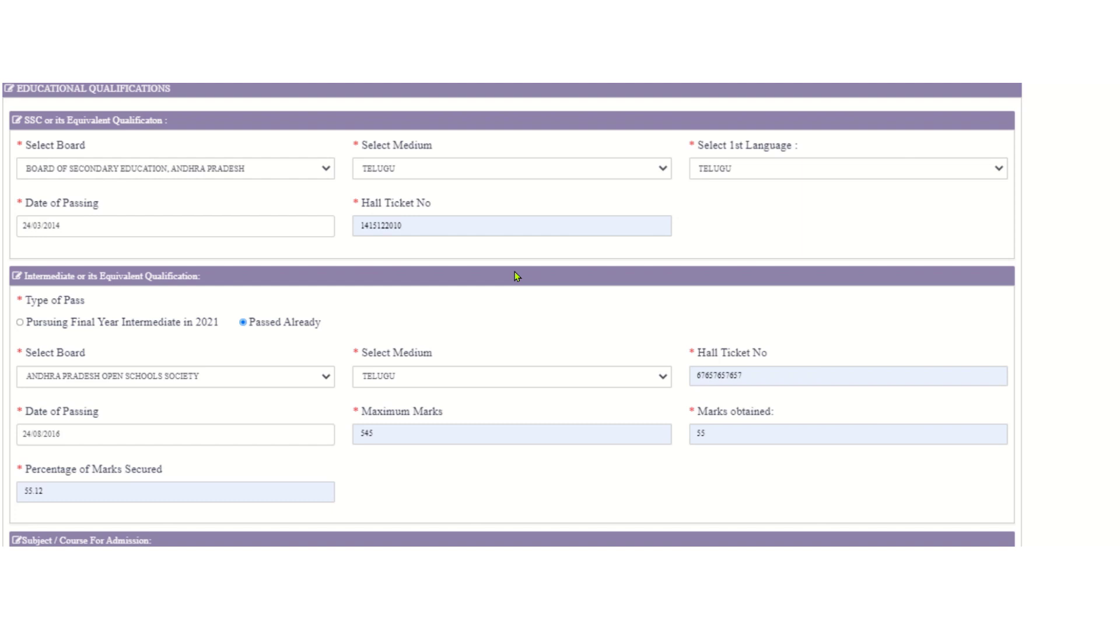
{"action": "scroll", "coordinate": [516, 276], "scroll_direction": "down", "scroll_amount": 3}
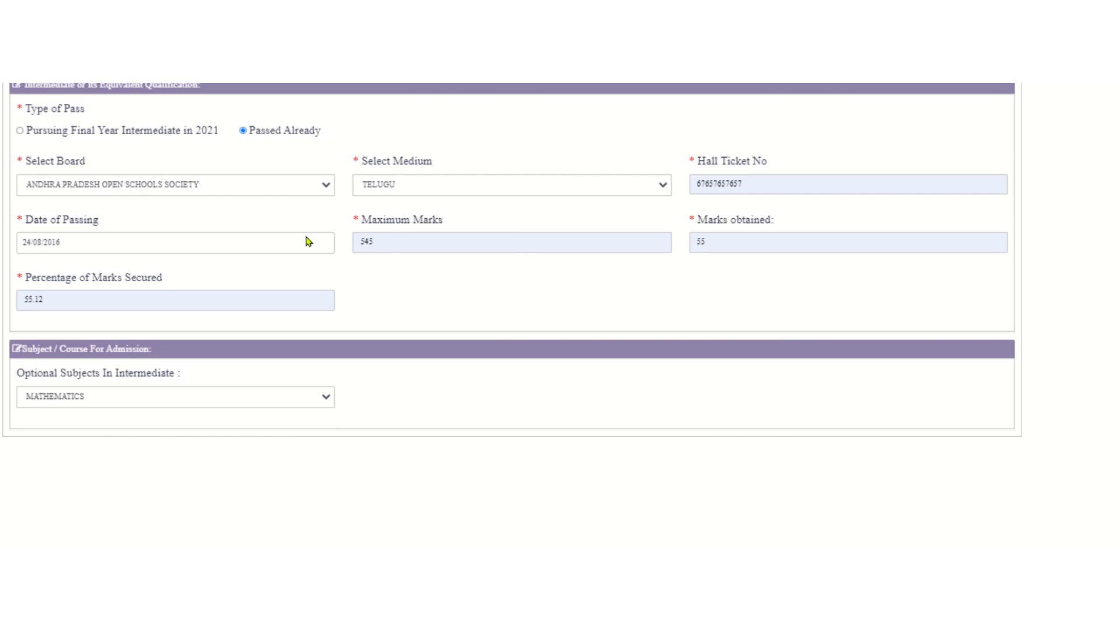
{"action": "scroll", "coordinate": [264, 266], "scroll_direction": "up", "scroll_amount": 1}
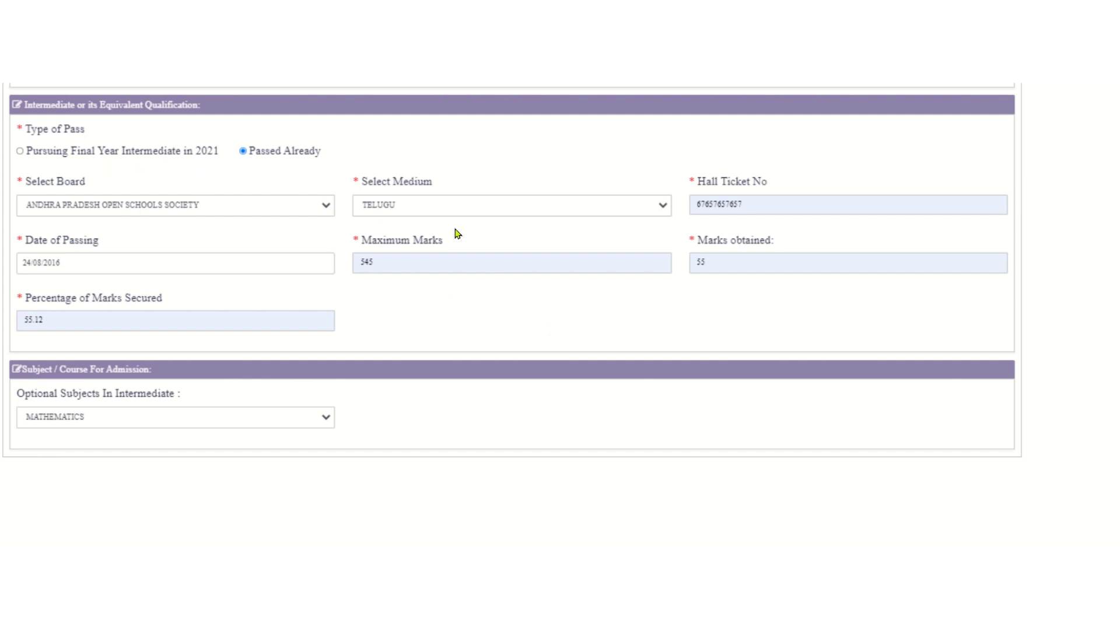
{"action": "scroll", "coordinate": [427, 329], "scroll_direction": "down", "scroll_amount": 1}
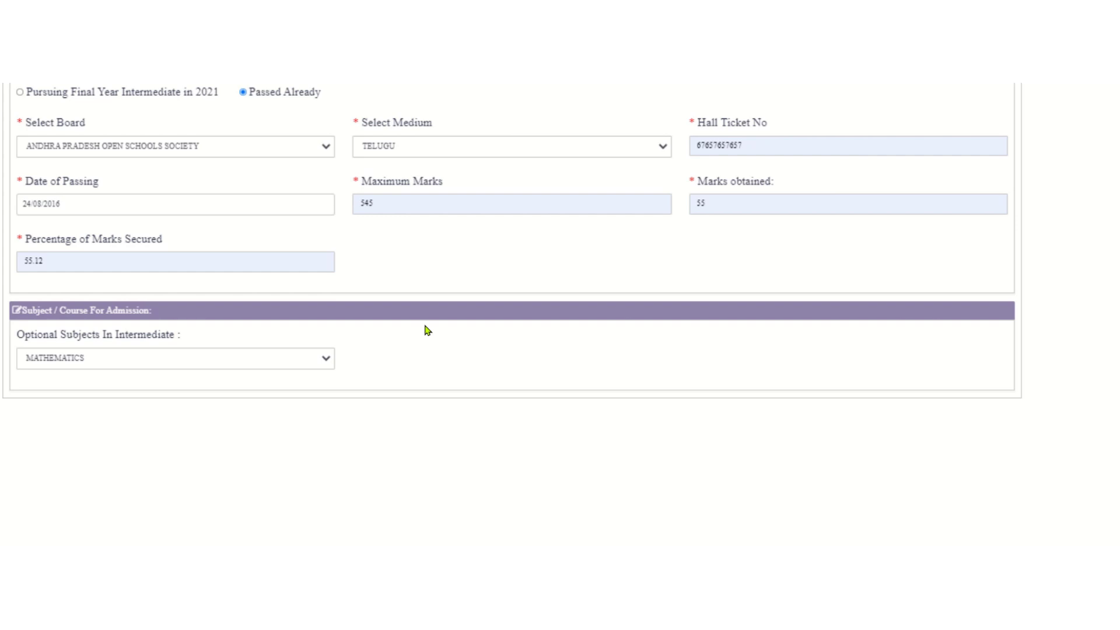
{"action": "scroll", "coordinate": [427, 330], "scroll_direction": "down", "scroll_amount": 7}
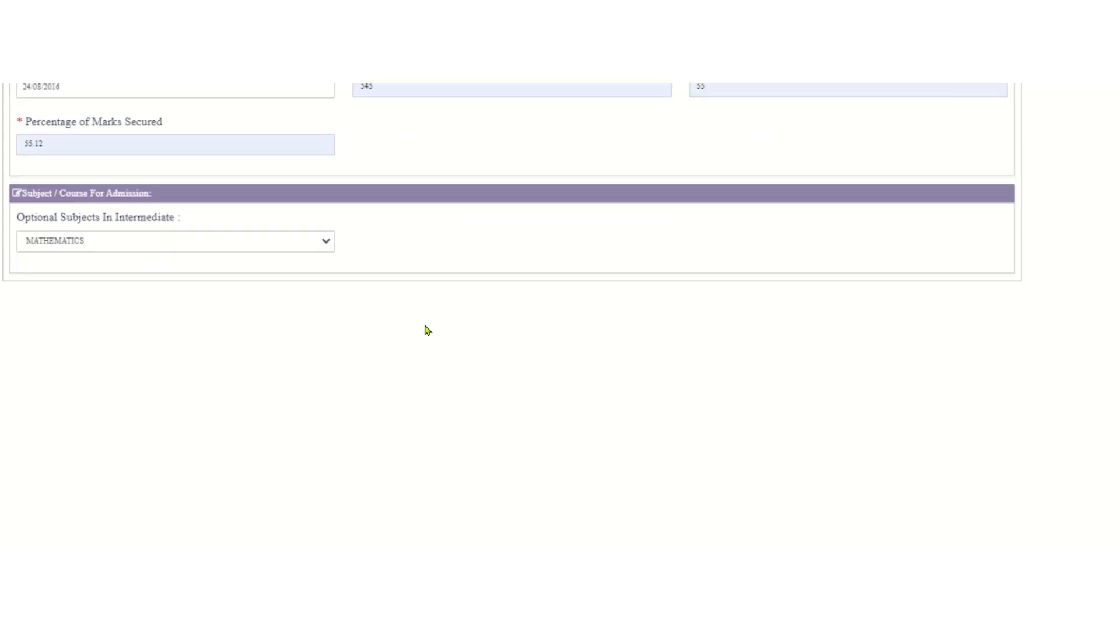
{"action": "scroll", "coordinate": [427, 330], "scroll_direction": "up", "scroll_amount": 3}
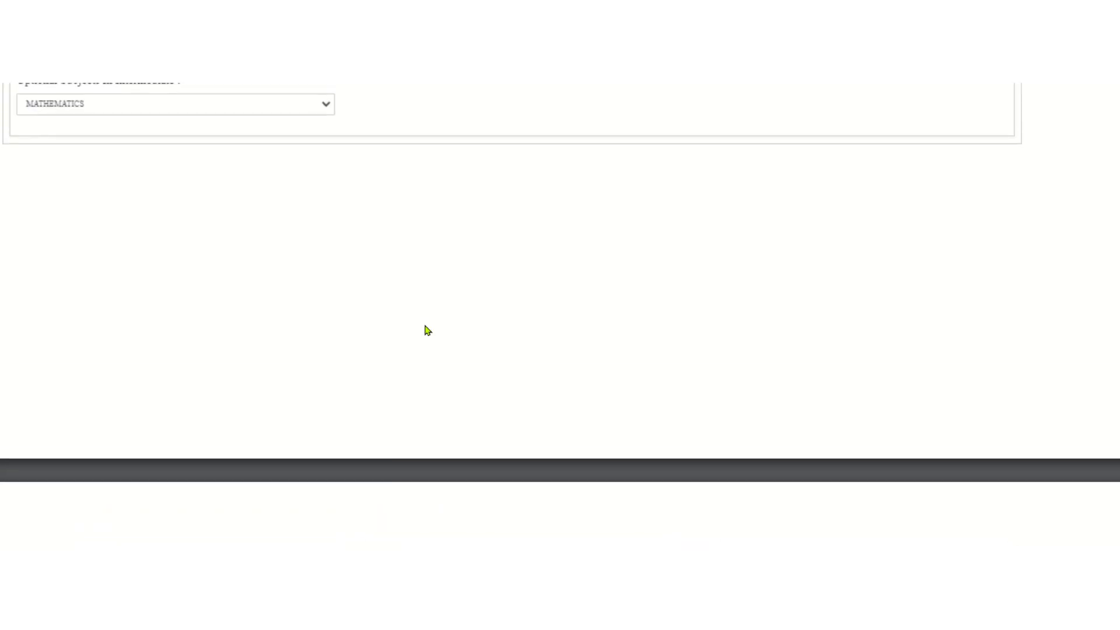
{"action": "scroll", "coordinate": [427, 331], "scroll_direction": "up", "scroll_amount": 2}
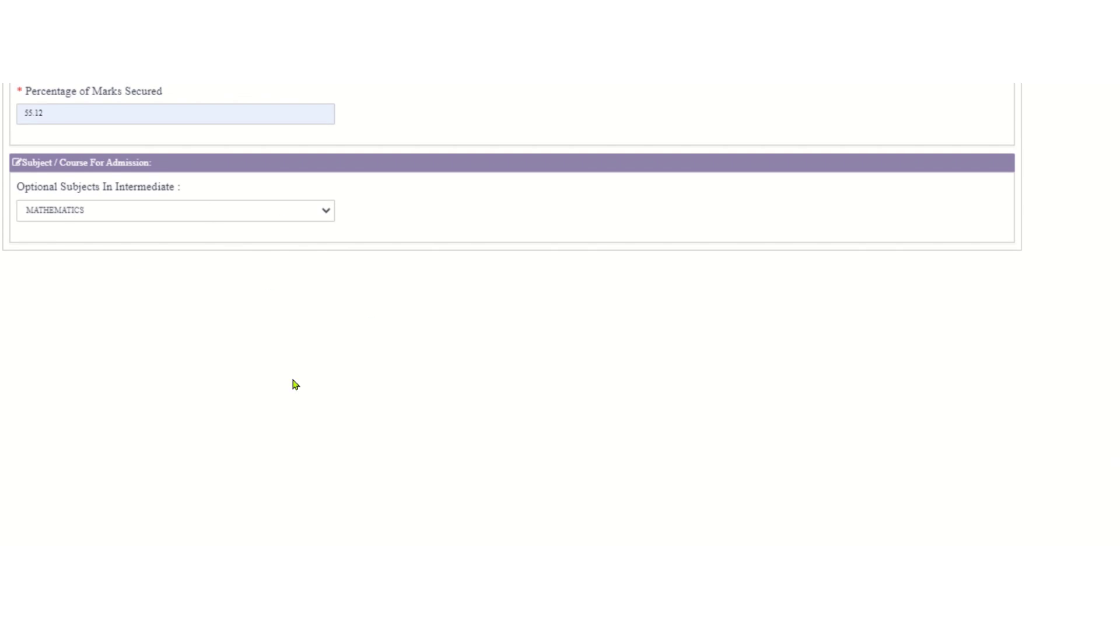
Review the form's application details, communication address, photo upload rules and Declaration - 2
{"action": "scroll", "coordinate": [294, 384], "scroll_direction": "up", "scroll_amount": 10}
{"action": "scroll", "coordinate": [293, 385], "scroll_direction": "down", "scroll_amount": 4}
{"action": "scroll", "coordinate": [293, 384], "scroll_direction": "down", "scroll_amount": 3}
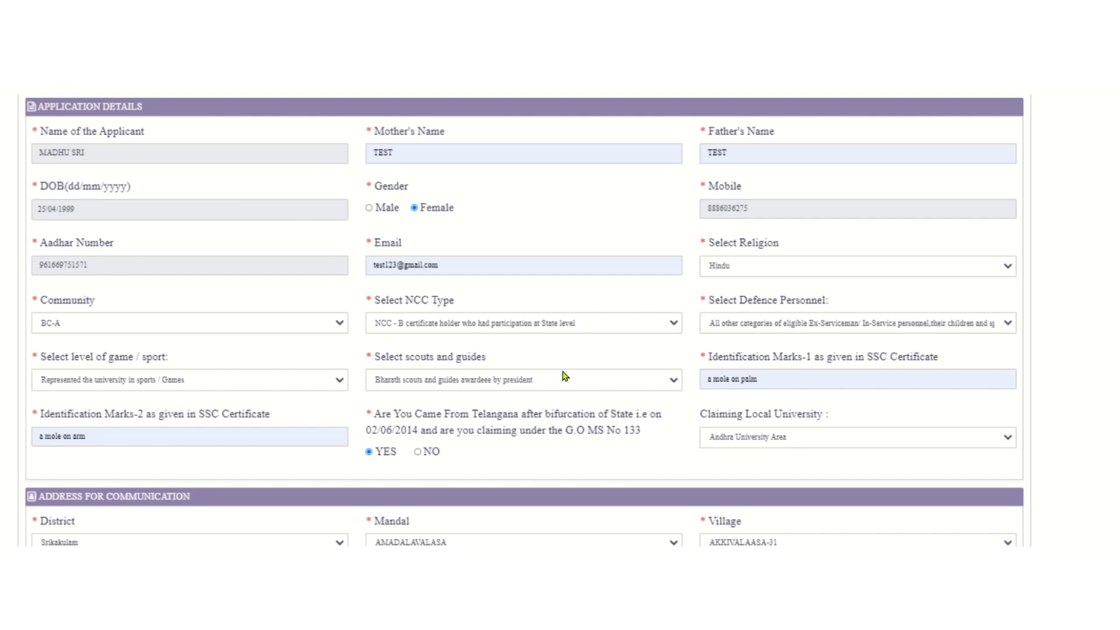
{"action": "scroll", "coordinate": [590, 465], "scroll_direction": "down", "scroll_amount": 6}
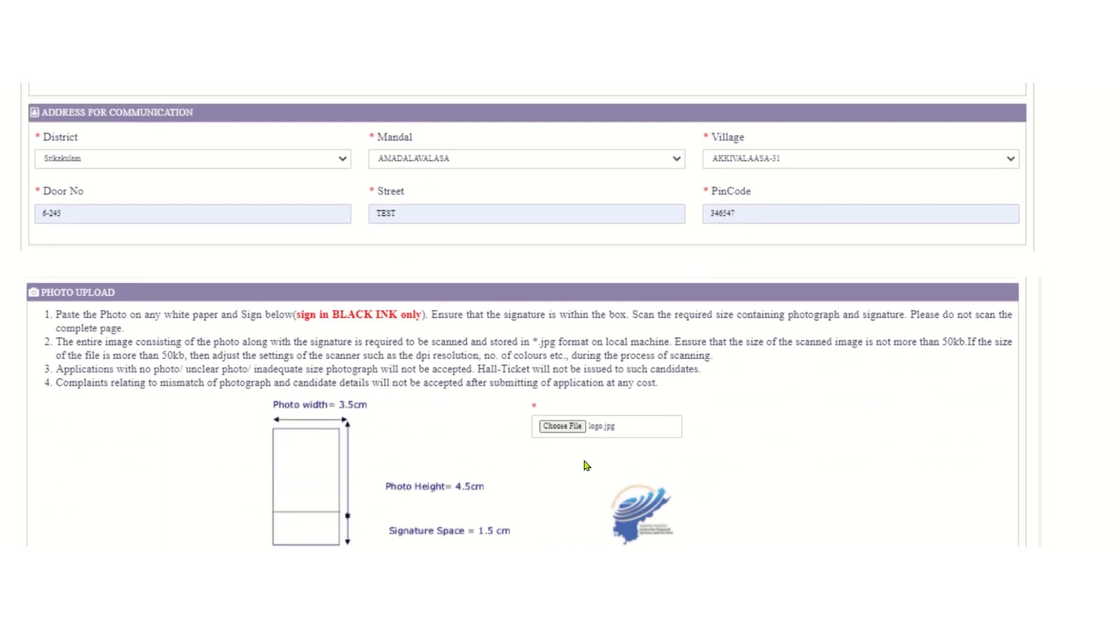
{"action": "scroll", "coordinate": [587, 465], "scroll_direction": "down", "scroll_amount": 4}
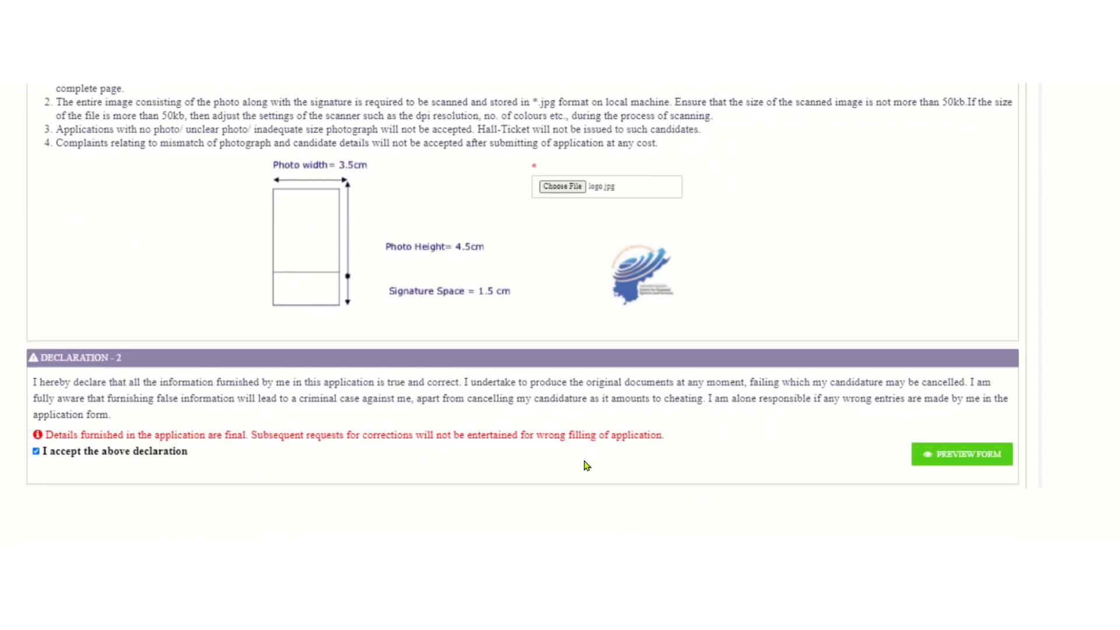
Read the Declaration - 2 text, its acceptance checkbox and the Preview Form option at the end of the sample application
{"action": "scroll", "coordinate": [587, 465], "scroll_direction": "down", "scroll_amount": 2}
{"action": "scroll", "coordinate": [587, 465], "scroll_direction": "down", "scroll_amount": 2}
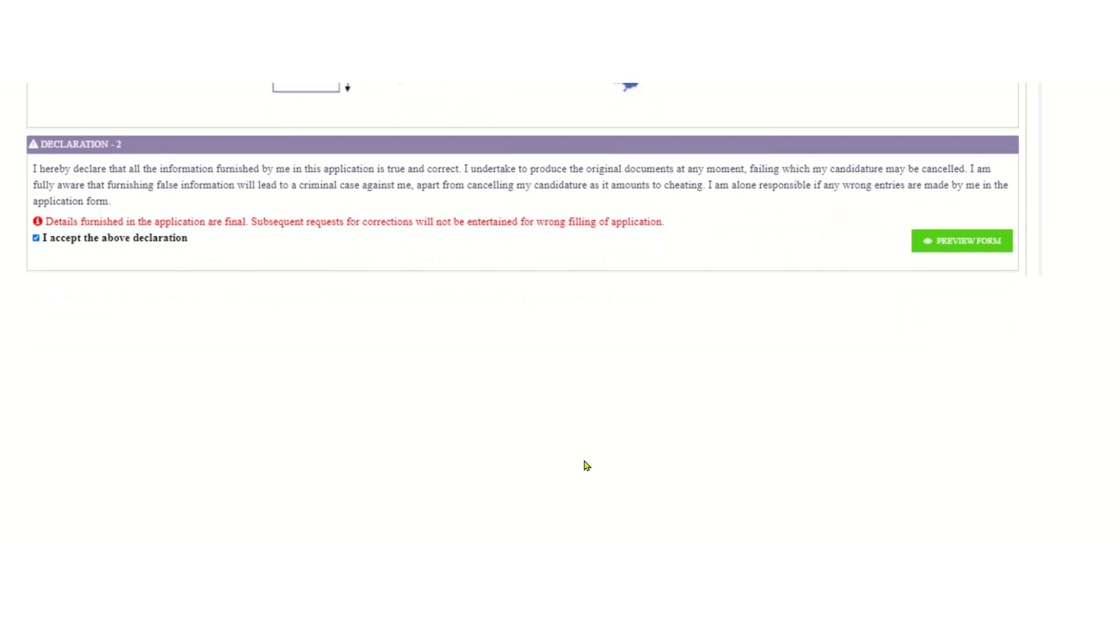
{"action": "scroll", "coordinate": [587, 465], "scroll_direction": "up", "scroll_amount": 4}
{"action": "scroll", "coordinate": [587, 465], "scroll_direction": "down", "scroll_amount": 2}
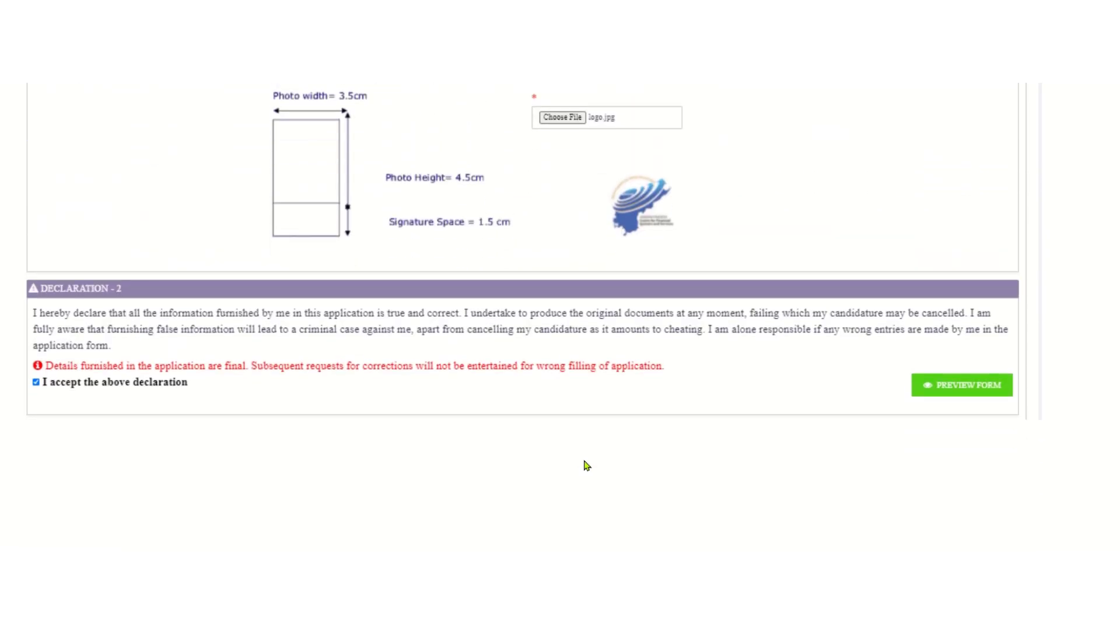
{"action": "scroll", "coordinate": [587, 465], "scroll_direction": "down", "scroll_amount": 3}
{"action": "scroll", "coordinate": [587, 465], "scroll_direction": "down", "scroll_amount": 2}
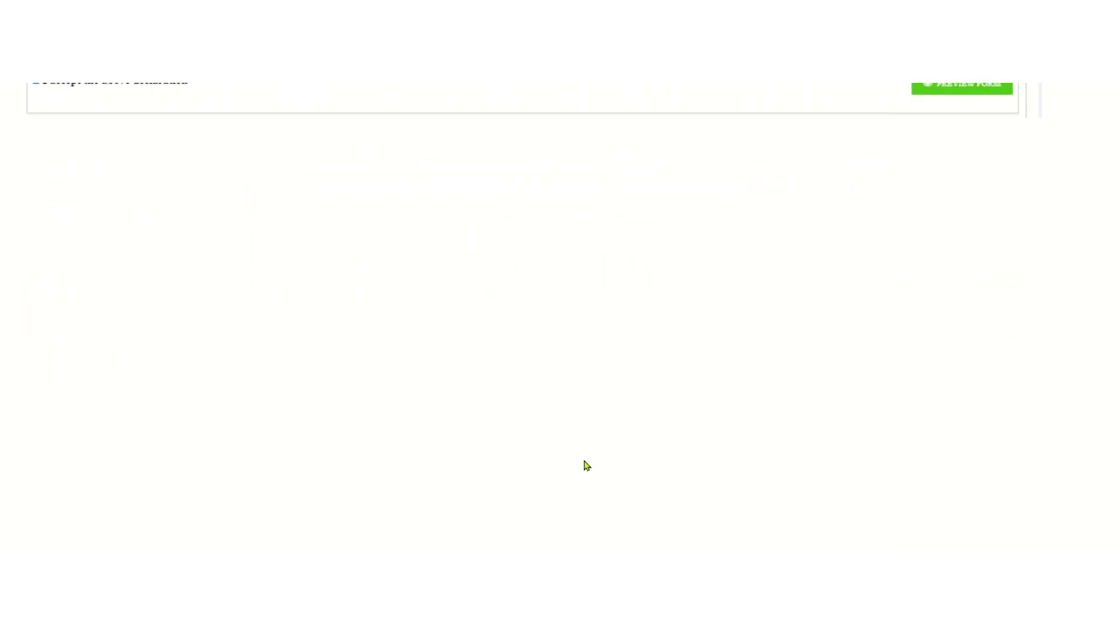
{"action": "scroll", "coordinate": [898, 185], "scroll_direction": "up", "scroll_amount": 2}
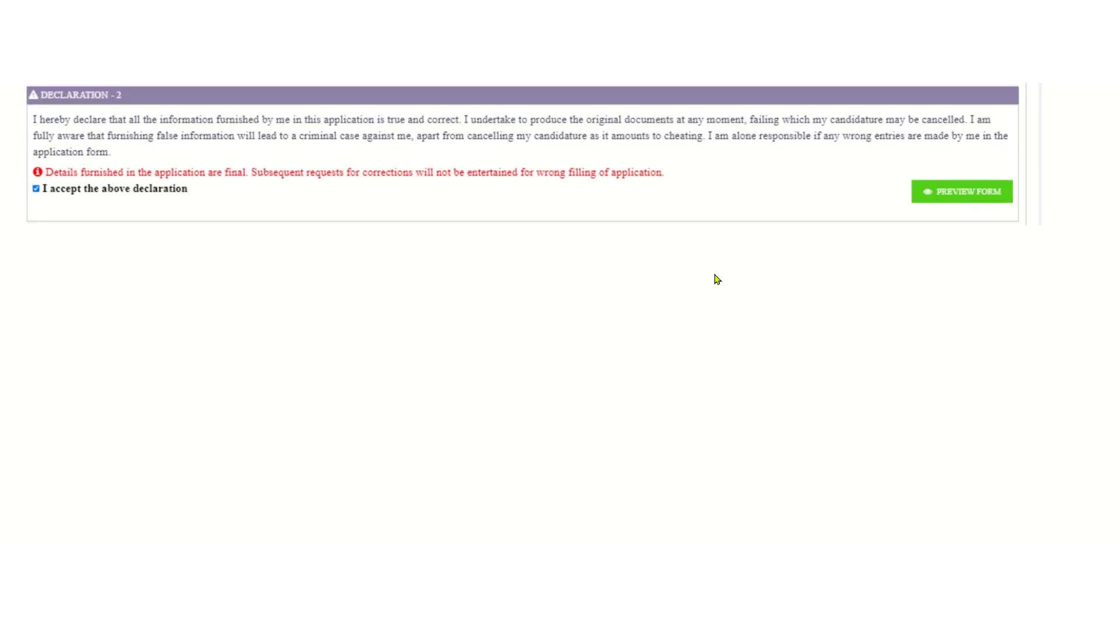
Review Step 10 of the manual, covering the application form preview, its declaration and the Edit Details and Submit Form options
{"action": "scroll", "coordinate": [717, 278], "scroll_direction": "down", "scroll_amount": 10}
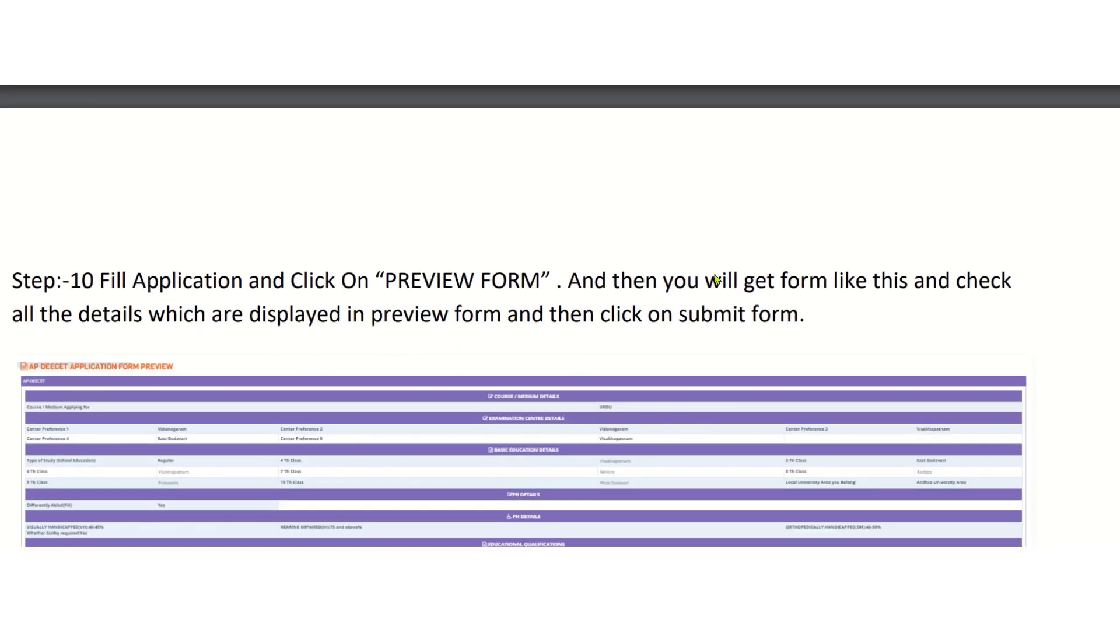
{"action": "scroll", "coordinate": [717, 279], "scroll_direction": "down", "scroll_amount": 5}
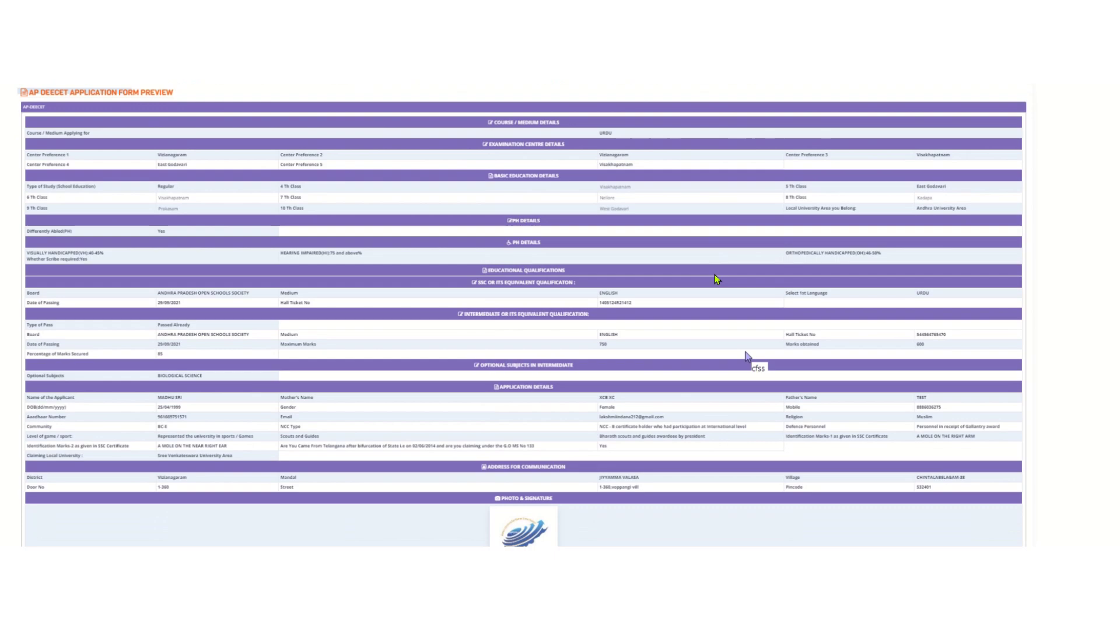
{"action": "scroll", "coordinate": [717, 279], "scroll_direction": "down", "scroll_amount": 5}
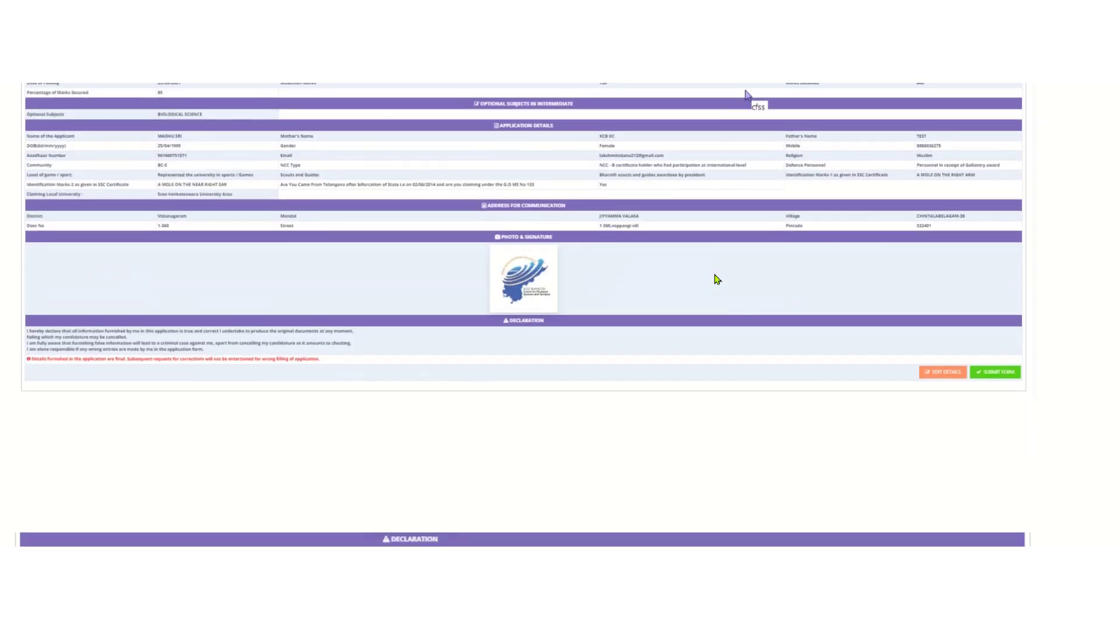
{"action": "scroll", "coordinate": [718, 279], "scroll_direction": "down", "scroll_amount": 6}
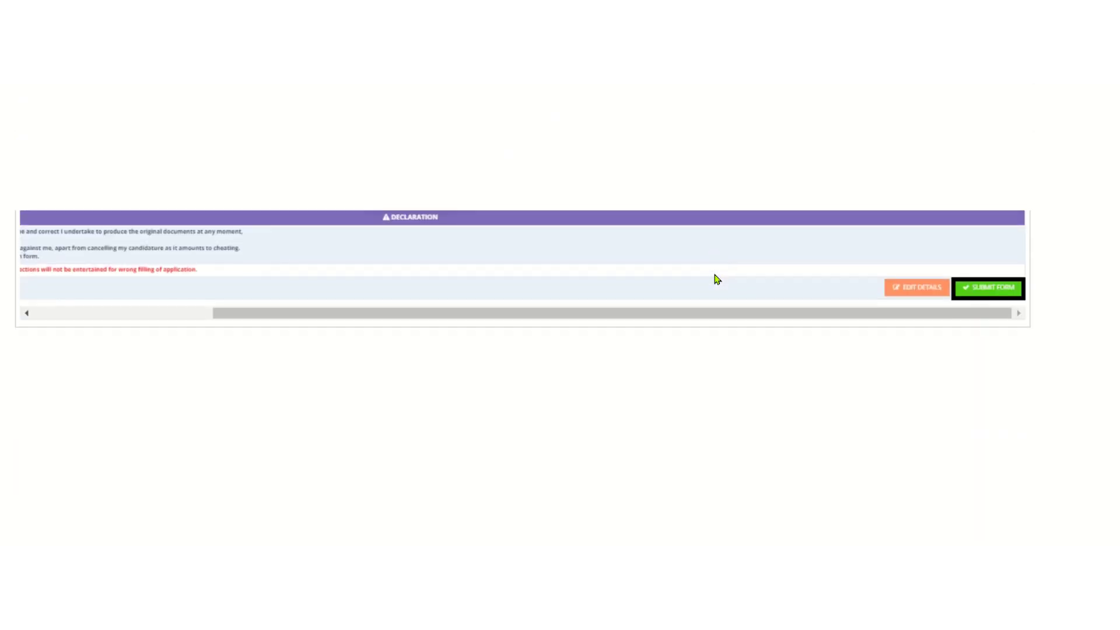
{"action": "scroll", "coordinate": [717, 278], "scroll_direction": "down", "scroll_amount": 3}
Read Step 11 on printing the submitted application, including the sample print page through its PH details
{"action": "scroll", "coordinate": [758, 358], "scroll_direction": "down", "scroll_amount": 6}
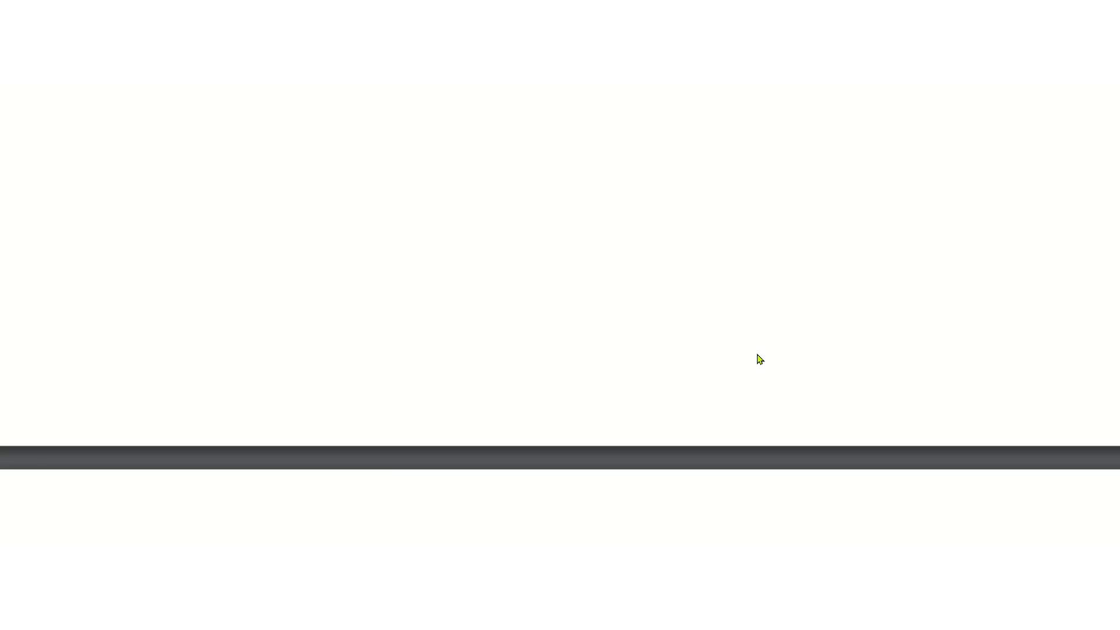
{"action": "scroll", "coordinate": [761, 359], "scroll_direction": "down", "scroll_amount": 8}
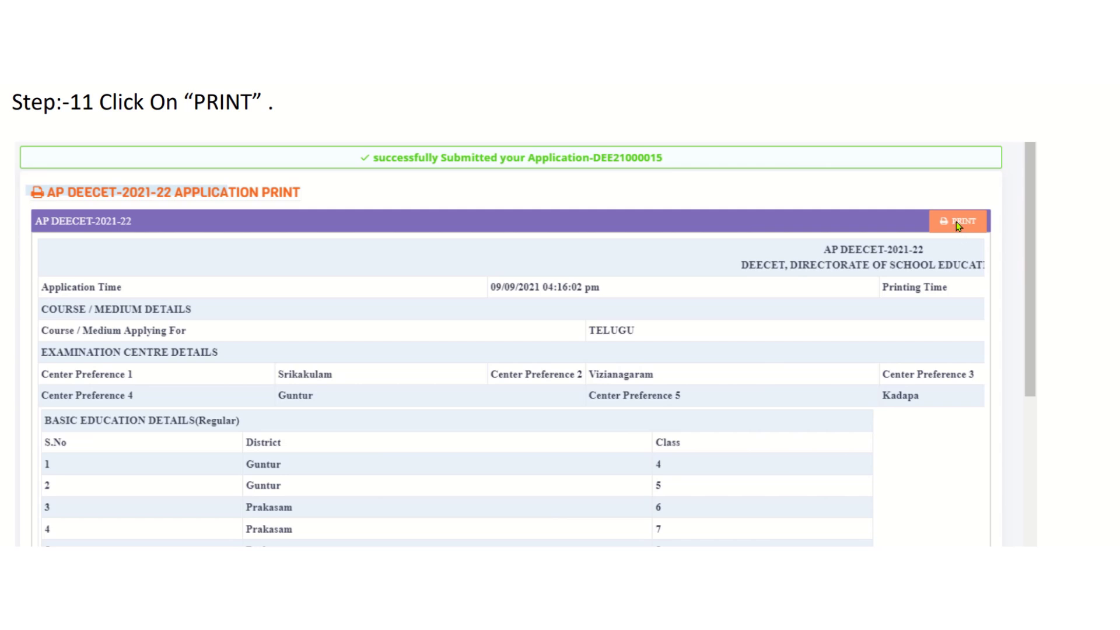
{"action": "scroll", "coordinate": [716, 333], "scroll_direction": "down", "scroll_amount": 15}
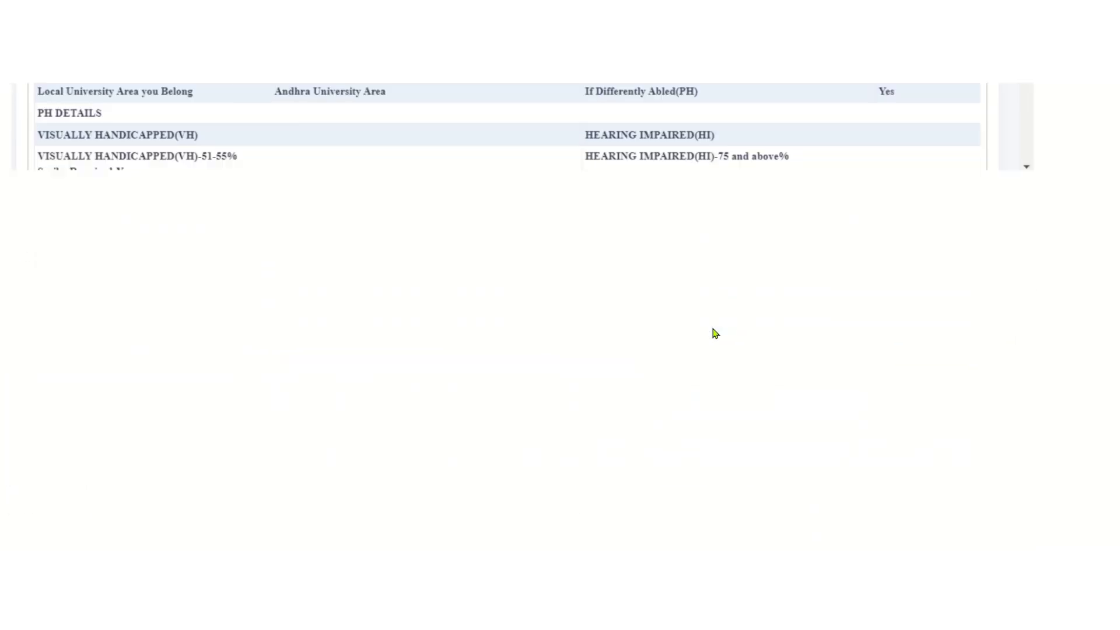
{"action": "scroll", "coordinate": [716, 334], "scroll_direction": "down", "scroll_amount": 2}
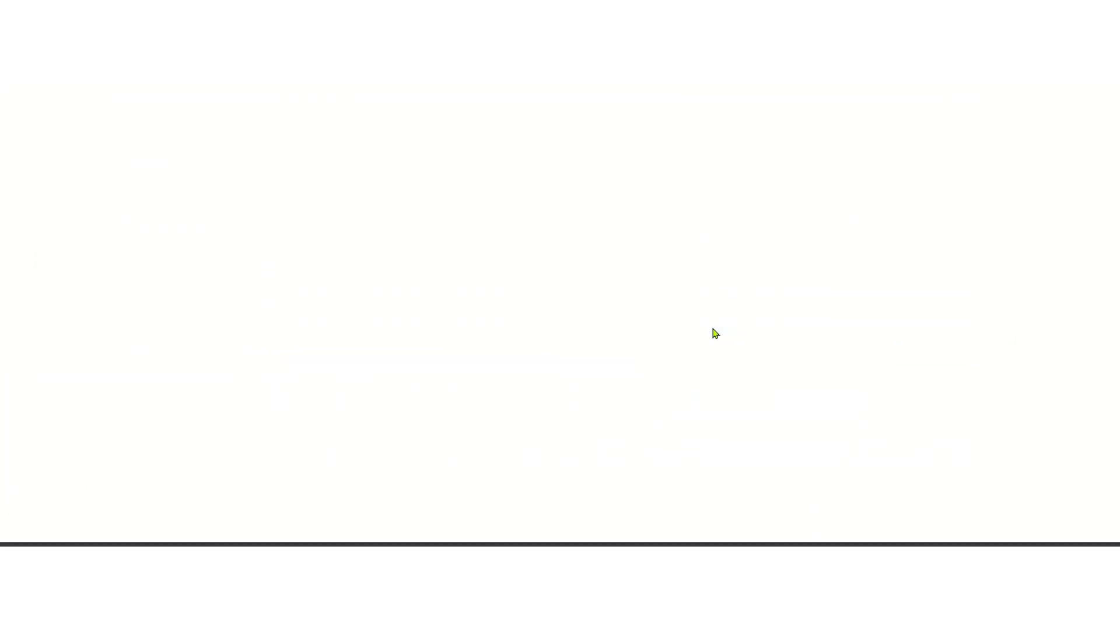